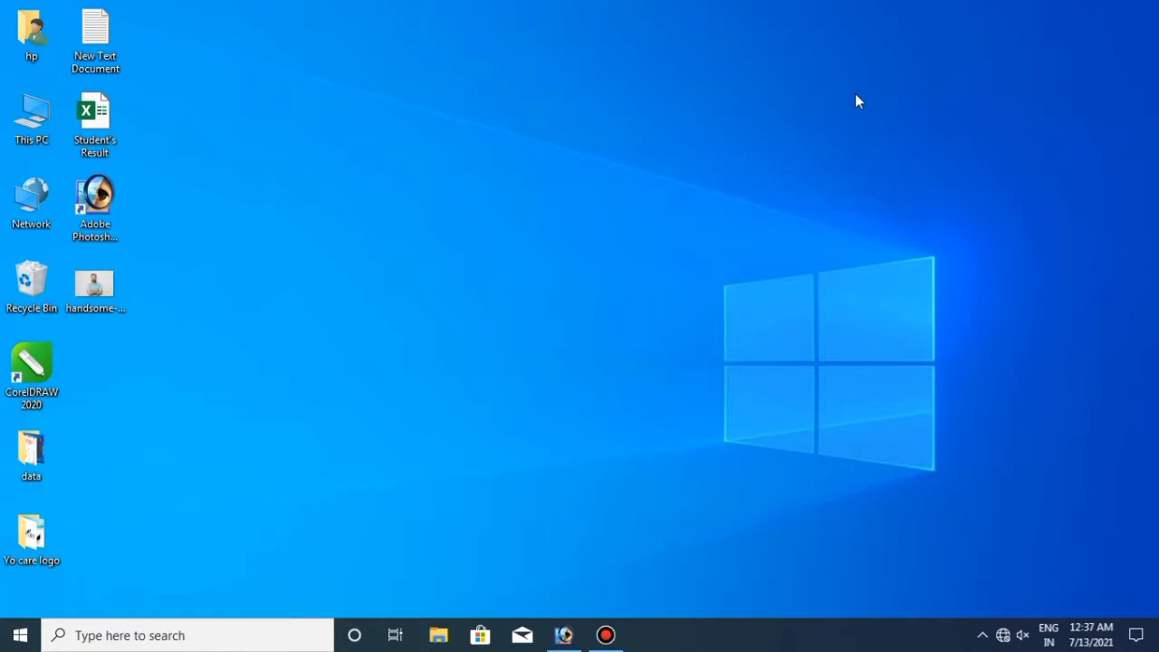
- Restore the minimized Photoshop window from the taskbar
{"action": "left_click", "coordinate": [563, 635]}
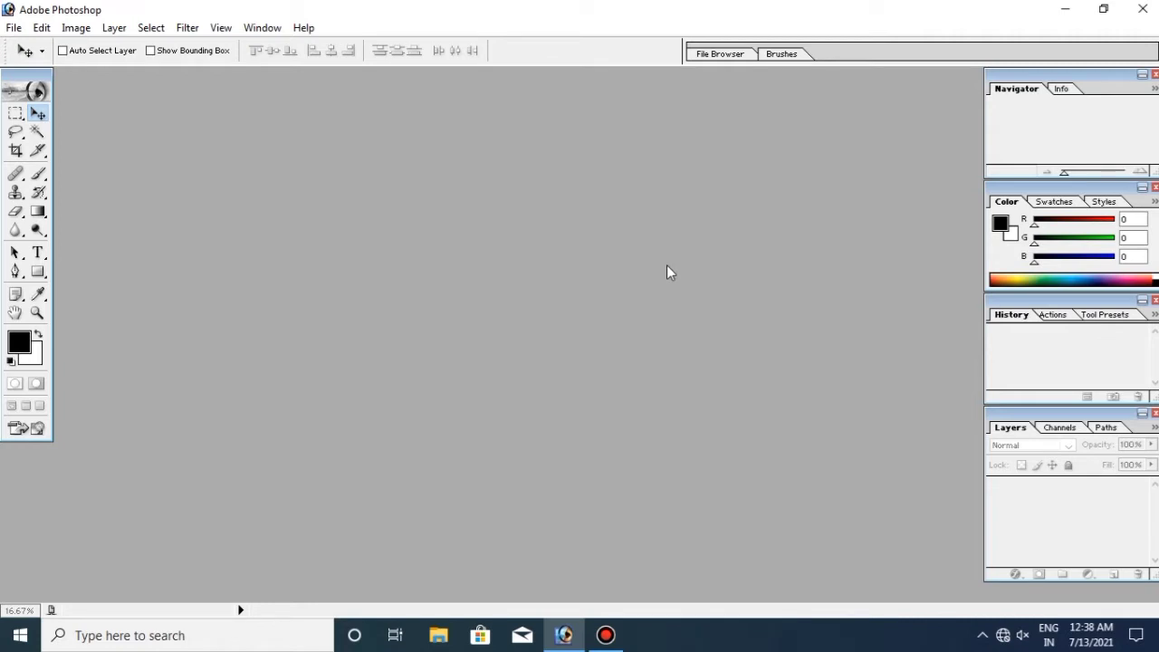
{"action": "left_click", "coordinate": [13, 28]}
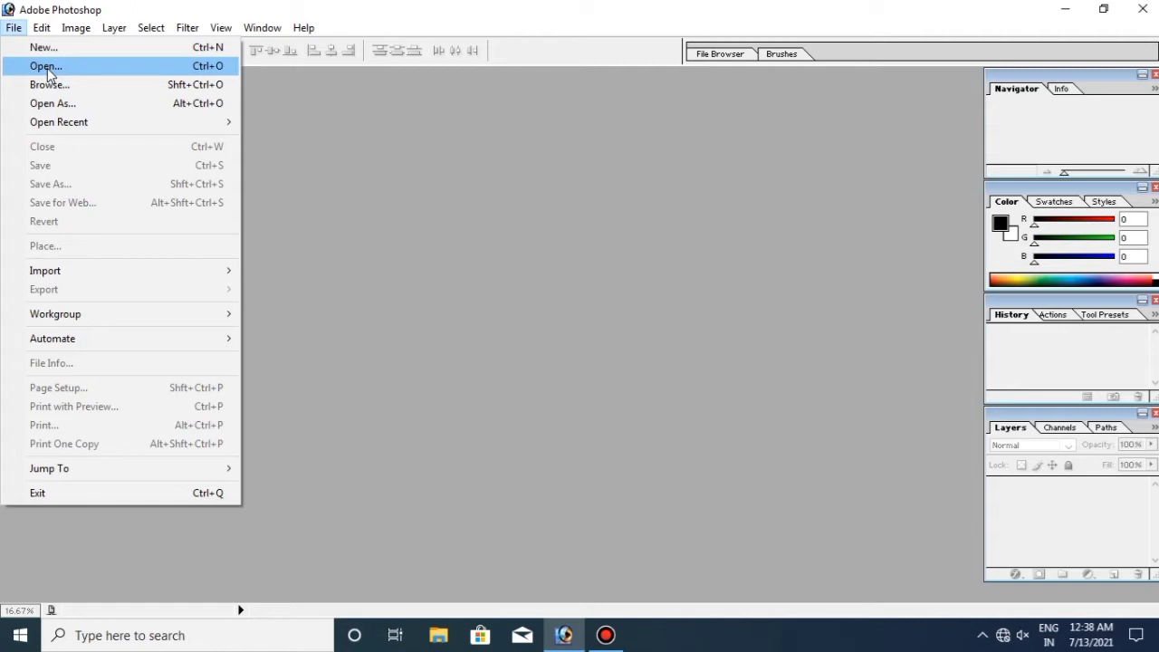
{"action": "left_click", "coordinate": [46, 67]}
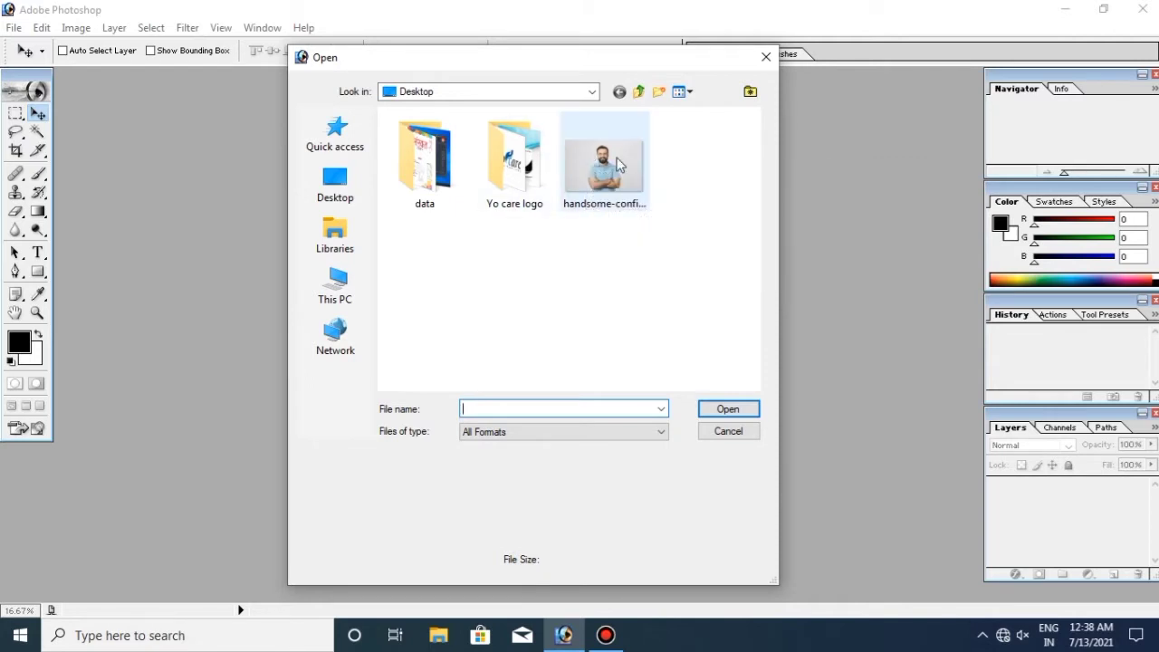
{"action": "left_click", "coordinate": [647, 166]}
{"action": "left_click", "coordinate": [725, 409]}
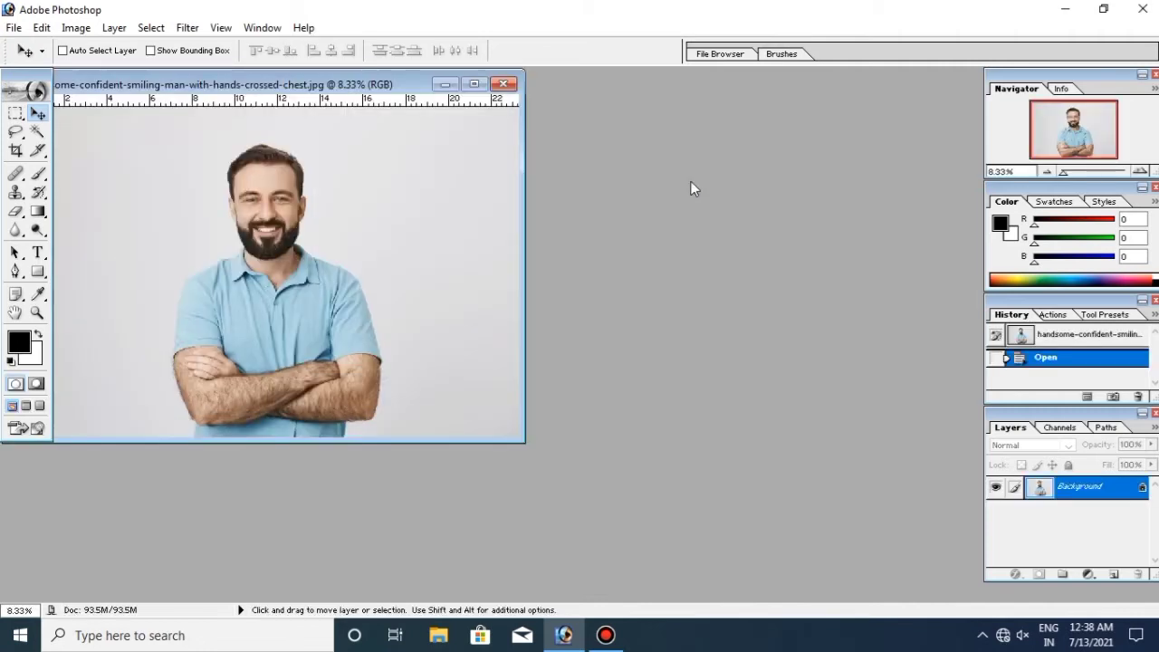
{"action": "left_click", "coordinate": [501, 85]}
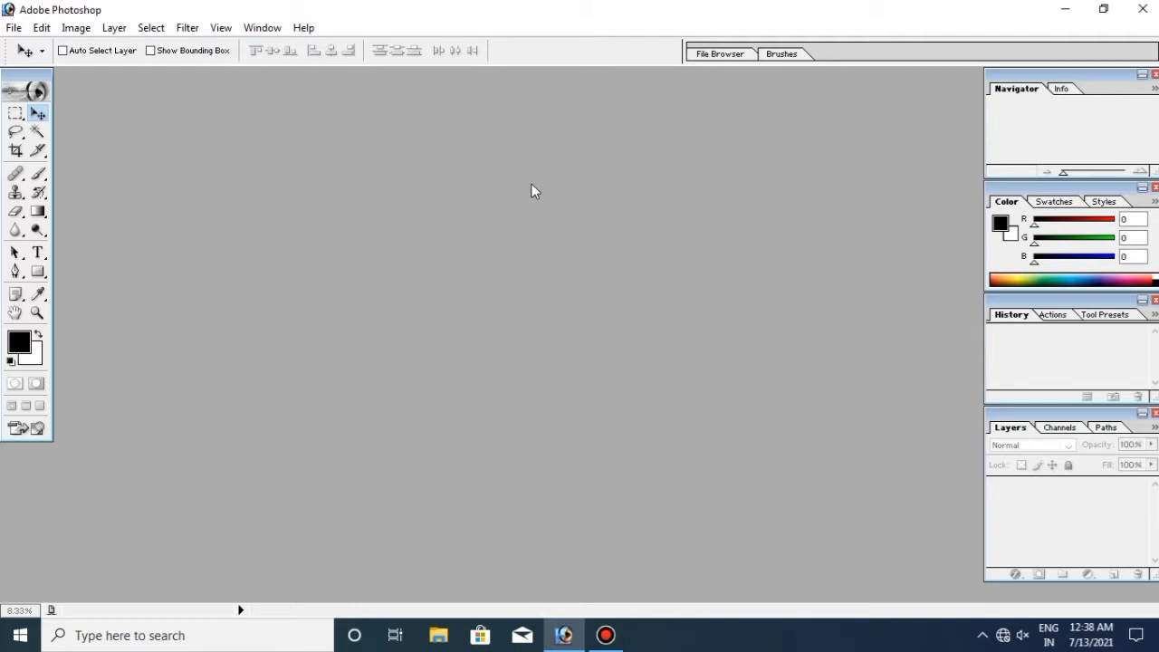
- Open handsome-confident-smiling-man-with-hands-crossed-chest.jpg from the Desktop
{"action": "double_click", "coordinate": [538, 213]}
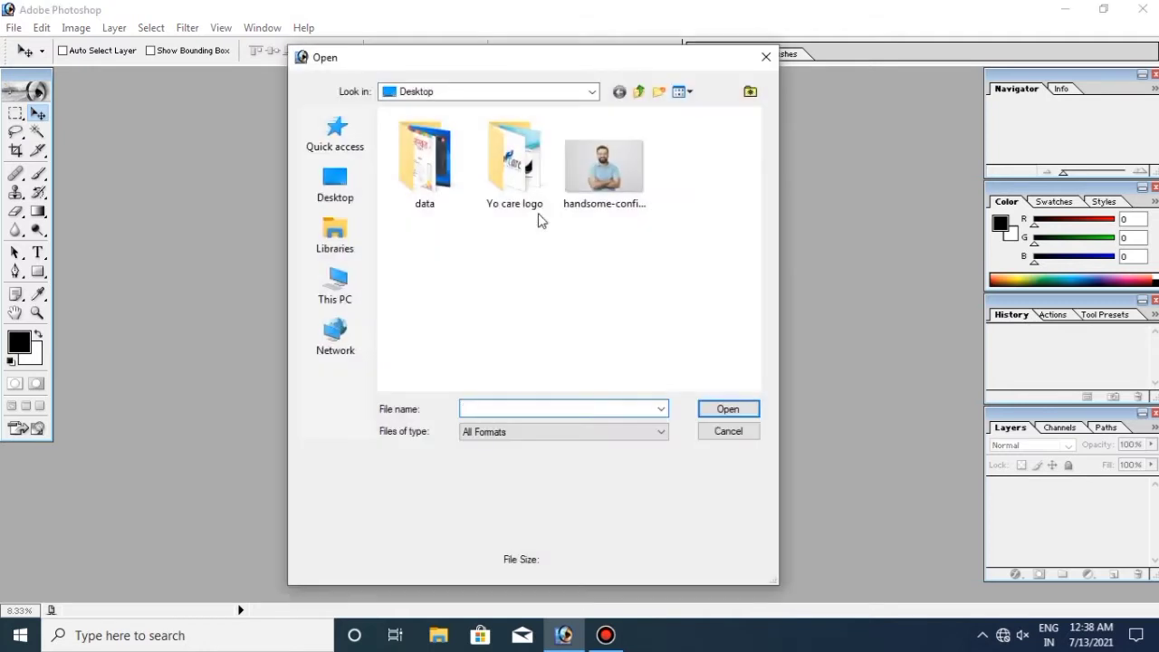
{"action": "left_click", "coordinate": [586, 167]}
{"action": "left_click", "coordinate": [734, 409]}
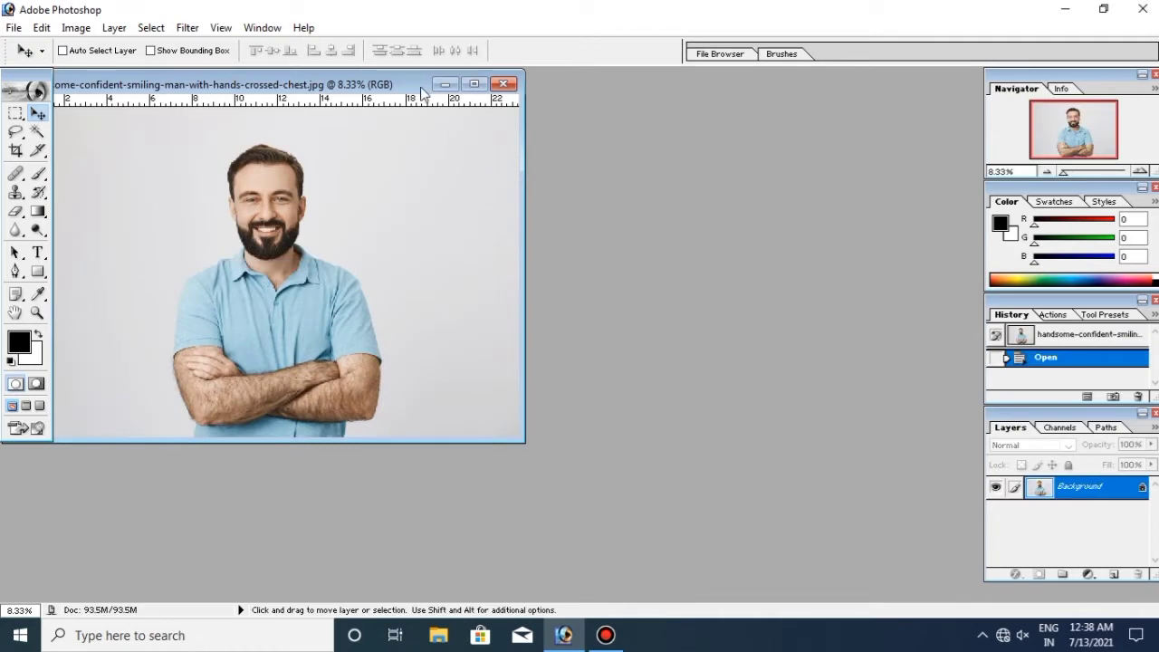
- Center the photo's window in the workspace and tidy the panels
{"action": "mouse_move", "coordinate": [414, 84]}
{"action": "left_mouse_down"}
{"action": "mouse_move", "coordinate": [601, 164]}
{"action": "mouse_move", "coordinate": [624, 135]}
{"action": "left_mouse_up"}
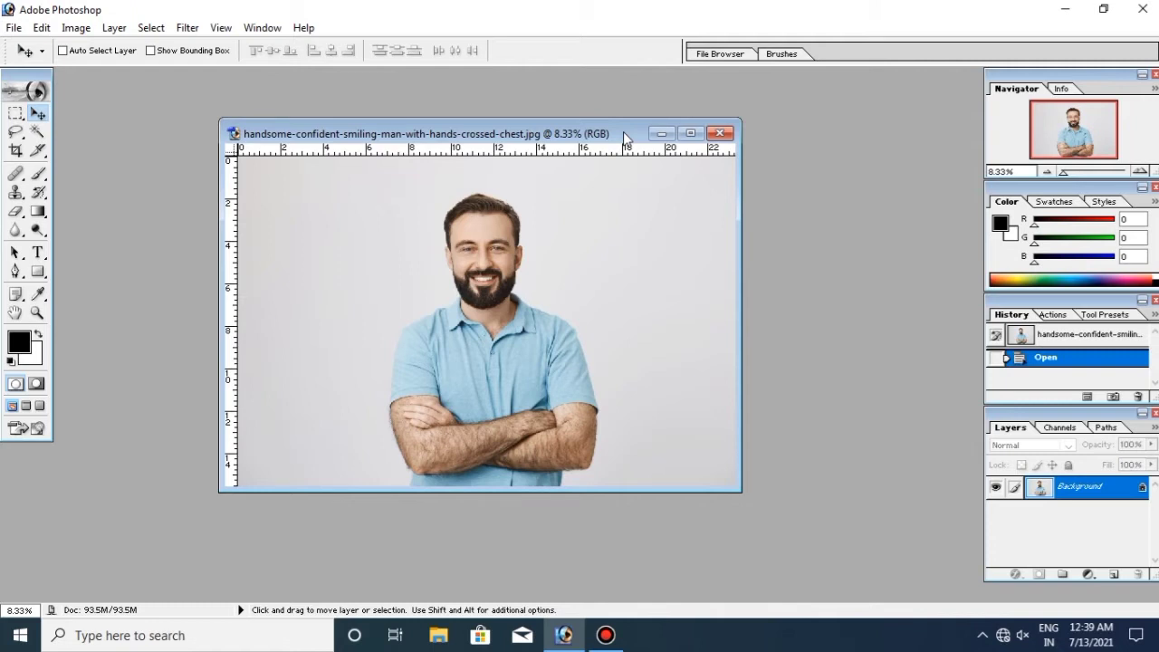
{"action": "left_click_drag", "start_coordinate": [623, 132], "coordinate": [624, 125]}
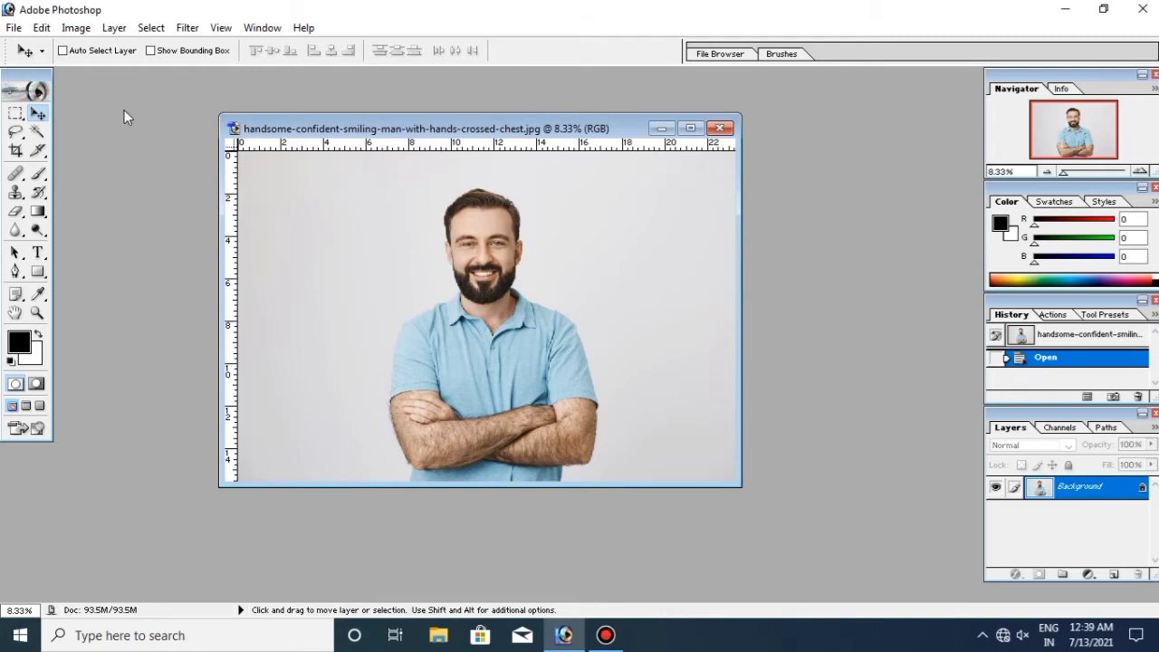
{"action": "left_click_drag", "start_coordinate": [124, 109], "coordinate": [43, 85]}
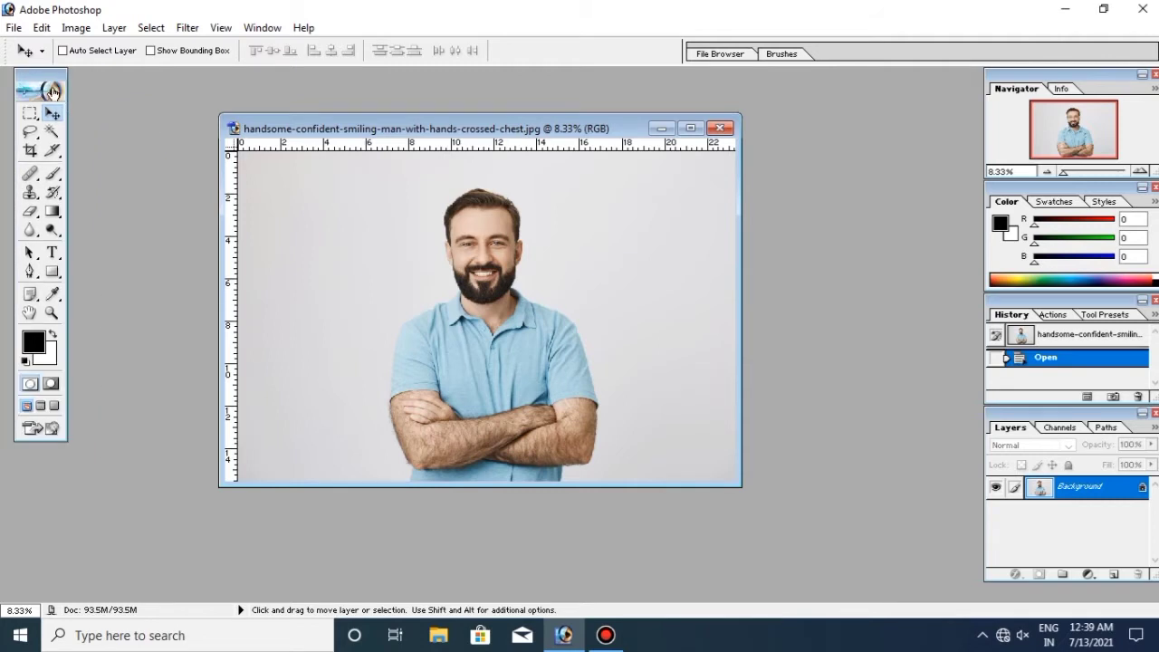
{"action": "left_click_drag", "start_coordinate": [52, 91], "coordinate": [52, 100]}
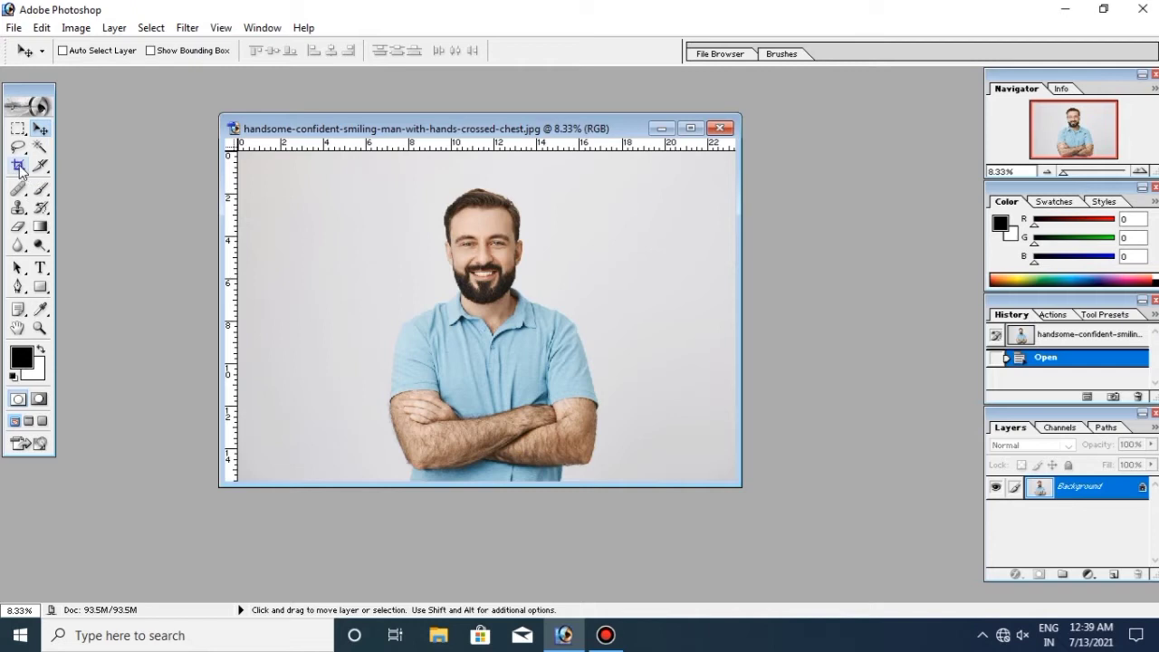
- Set the Crop tool to width 3.5 cm, height 4.5 cm and 300 pixels/inch
{"action": "left_click", "coordinate": [18, 166]}
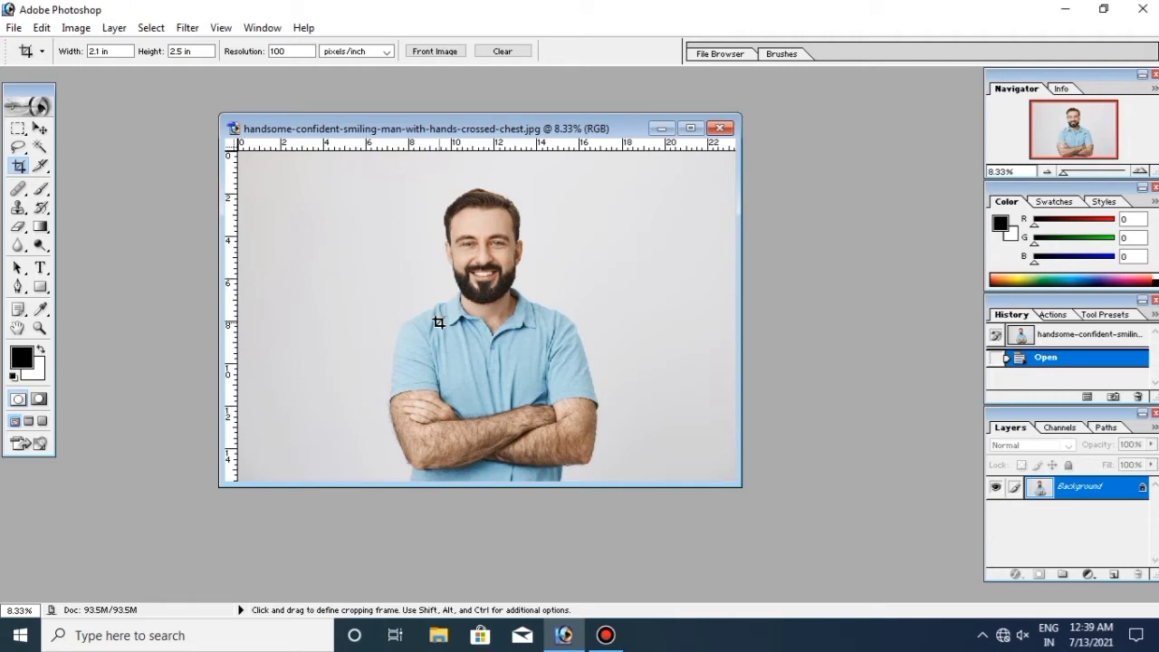
{"action": "left_click", "coordinate": [133, 55]}
{"action": "left_click_drag", "start_coordinate": [111, 51], "coordinate": [87, 53]}
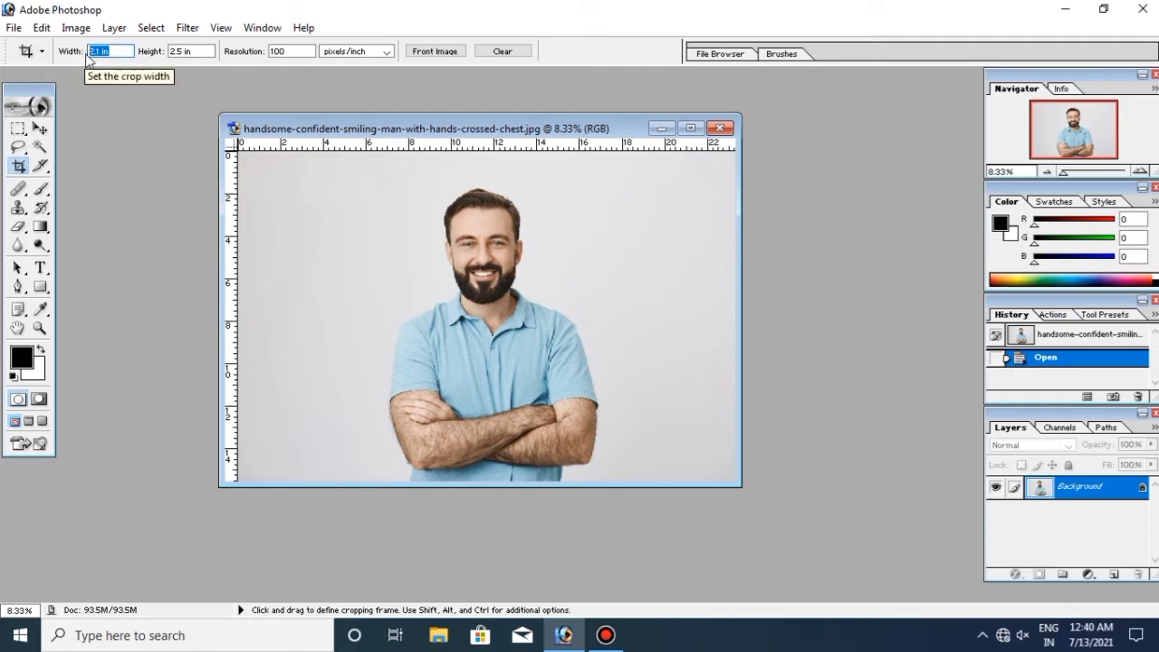
{"action": "type", "text": "3"}
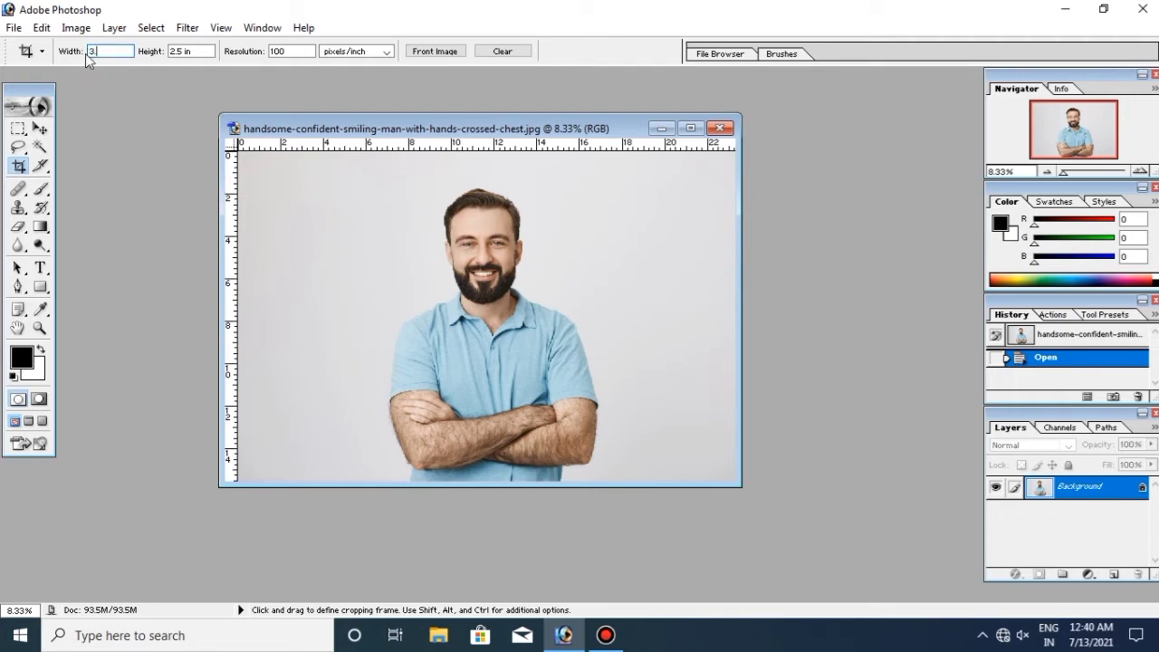
{"action": "type", "text": ".5"}
{"action": "type", "text": "cm"}
{"action": "key", "text": "Tab"}
{"action": "type", "text": "4."}
{"action": "type", "text": "5"}
{"action": "type", "text": "cm"}
{"action": "left_click_drag", "start_coordinate": [466, 113], "coordinate": [466, 117]}
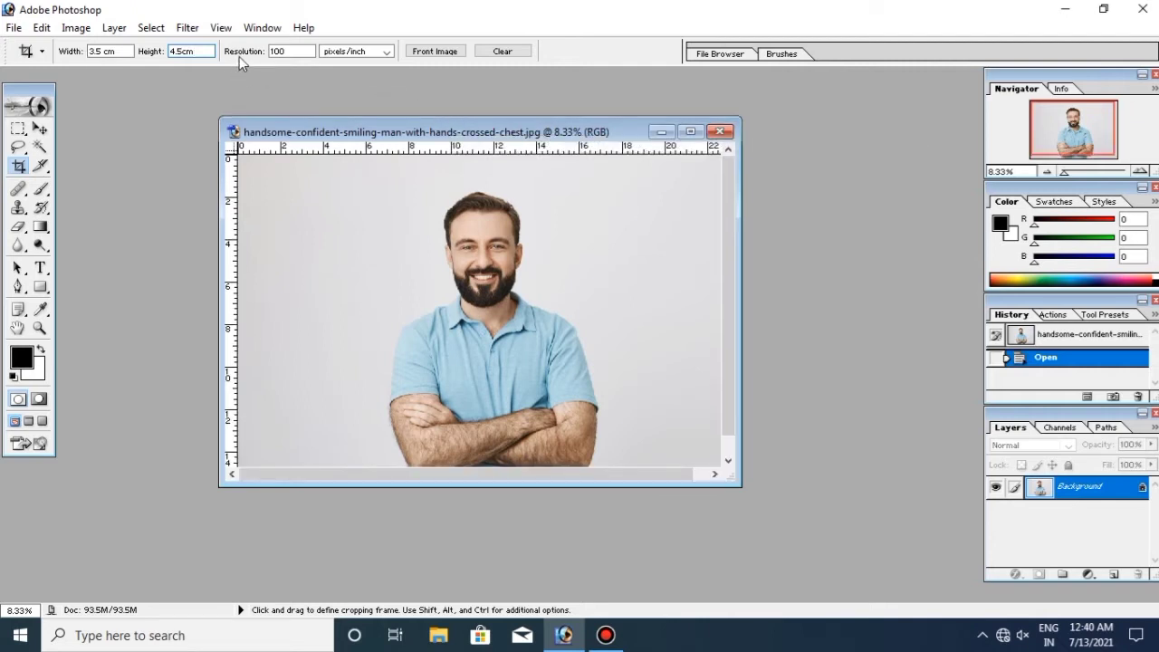
{"action": "left_click_drag", "start_coordinate": [295, 54], "coordinate": [265, 50]}
{"action": "type", "text": "3"}
{"action": "left_click", "coordinate": [374, 55]}
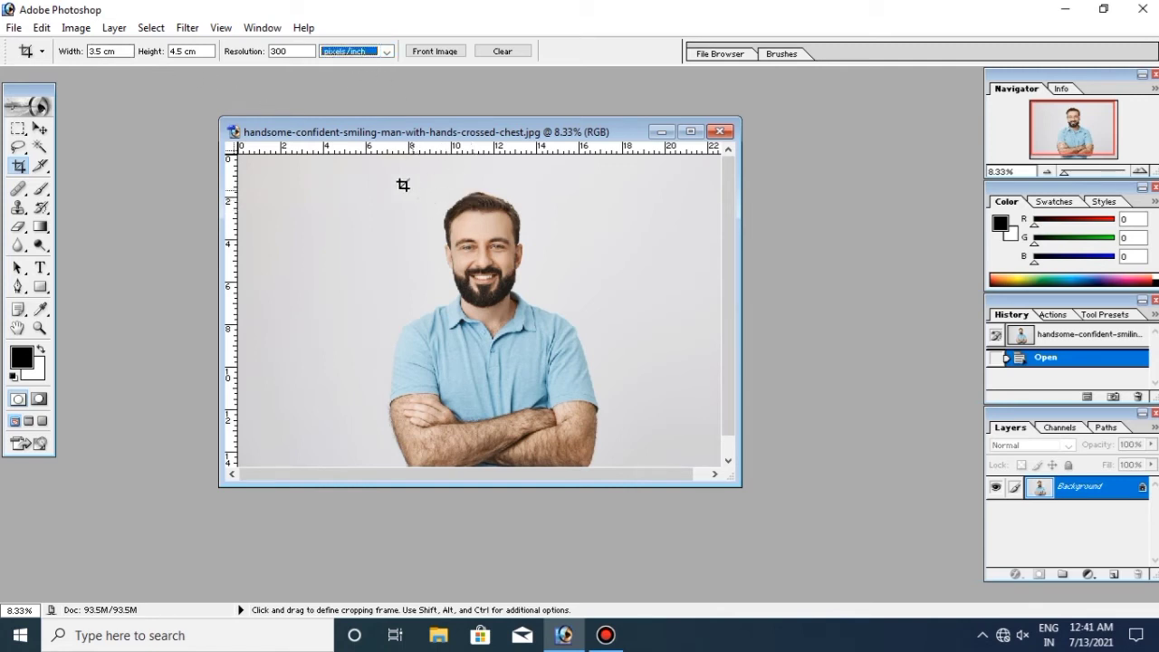
- Frame the man's head and shoulders in the crop box and commit the crop
{"action": "mouse_move", "coordinate": [400, 172]}
{"action": "left_mouse_down"}
{"action": "mouse_move", "coordinate": [567, 291]}
{"action": "mouse_move", "coordinate": [630, 358]}
{"action": "left_mouse_up"}
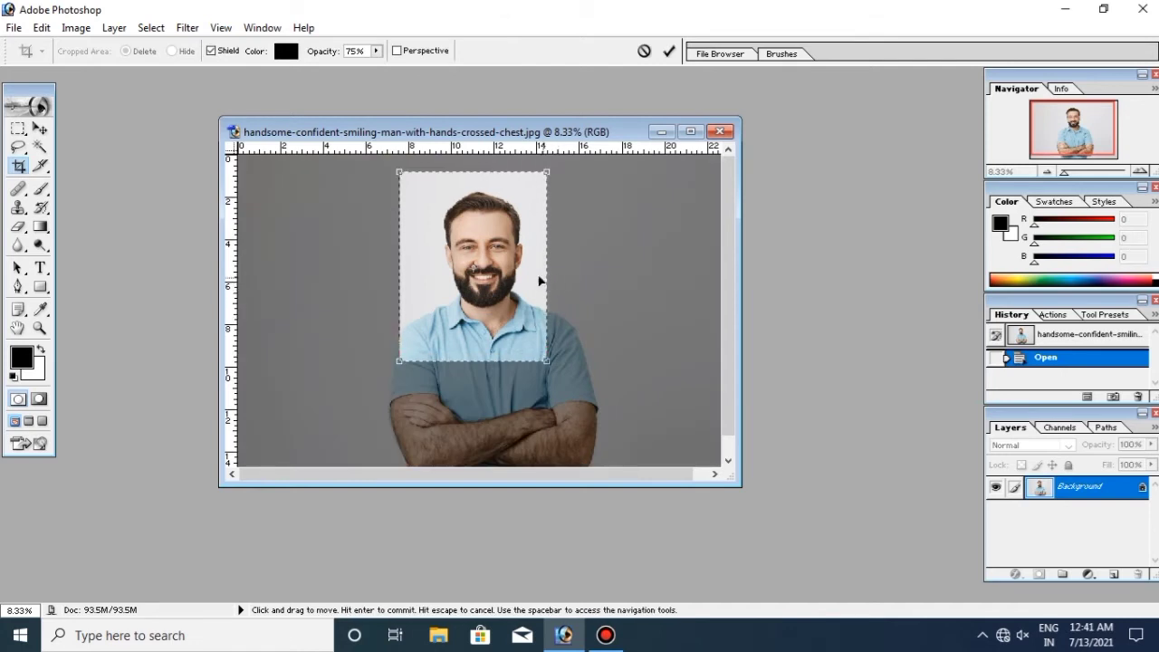
{"action": "mouse_move", "coordinate": [533, 274]}
{"action": "left_mouse_down"}
{"action": "mouse_move", "coordinate": [546, 281]}
{"action": "mouse_move", "coordinate": [538, 290]}
{"action": "left_mouse_up"}
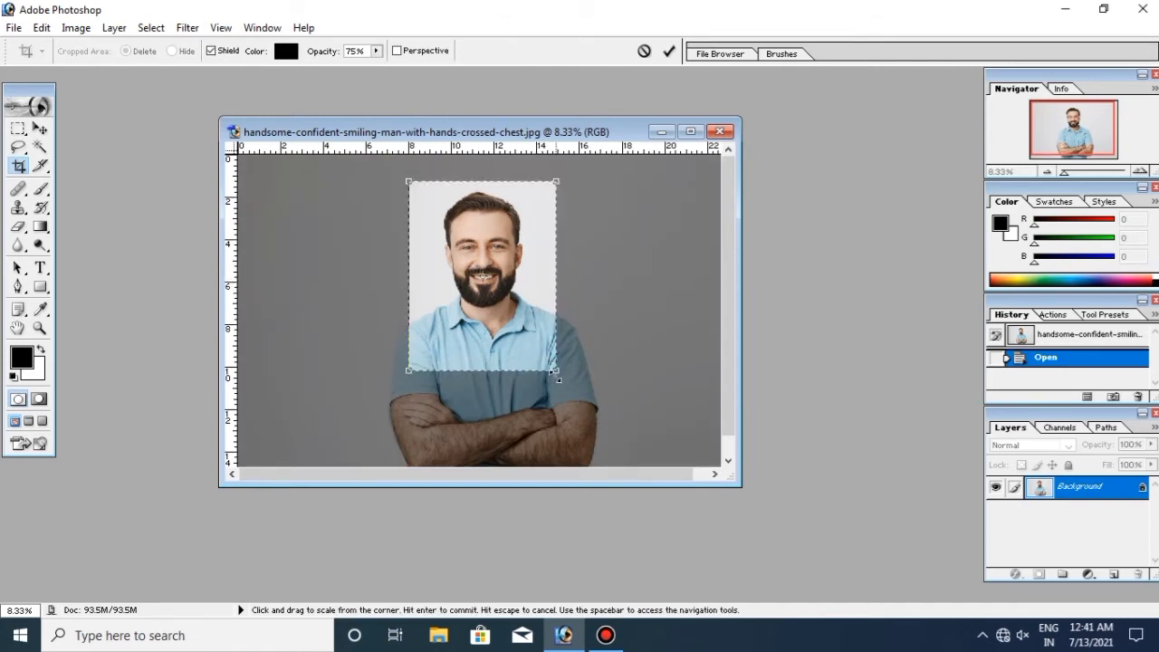
{"action": "mouse_move", "coordinate": [555, 367]}
{"action": "left_mouse_down"}
{"action": "mouse_move", "coordinate": [519, 321]}
{"action": "mouse_move", "coordinate": [562, 365]}
{"action": "mouse_move", "coordinate": [556, 357]}
{"action": "left_mouse_up"}
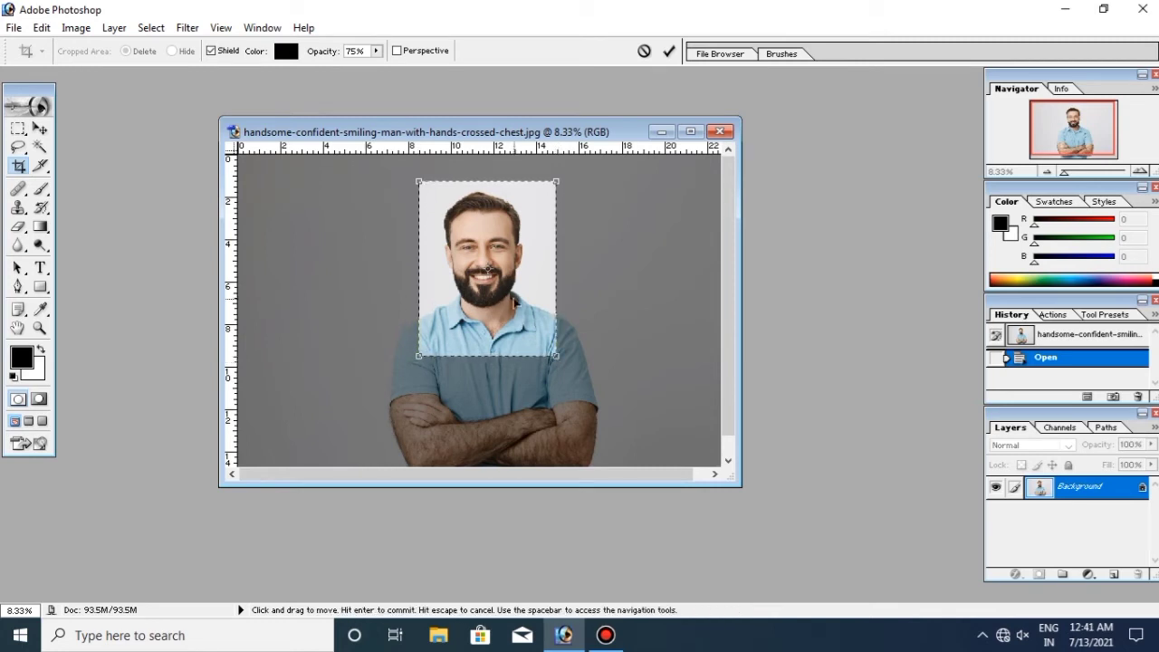
{"action": "left_click_drag", "start_coordinate": [516, 304], "coordinate": [523, 313]}
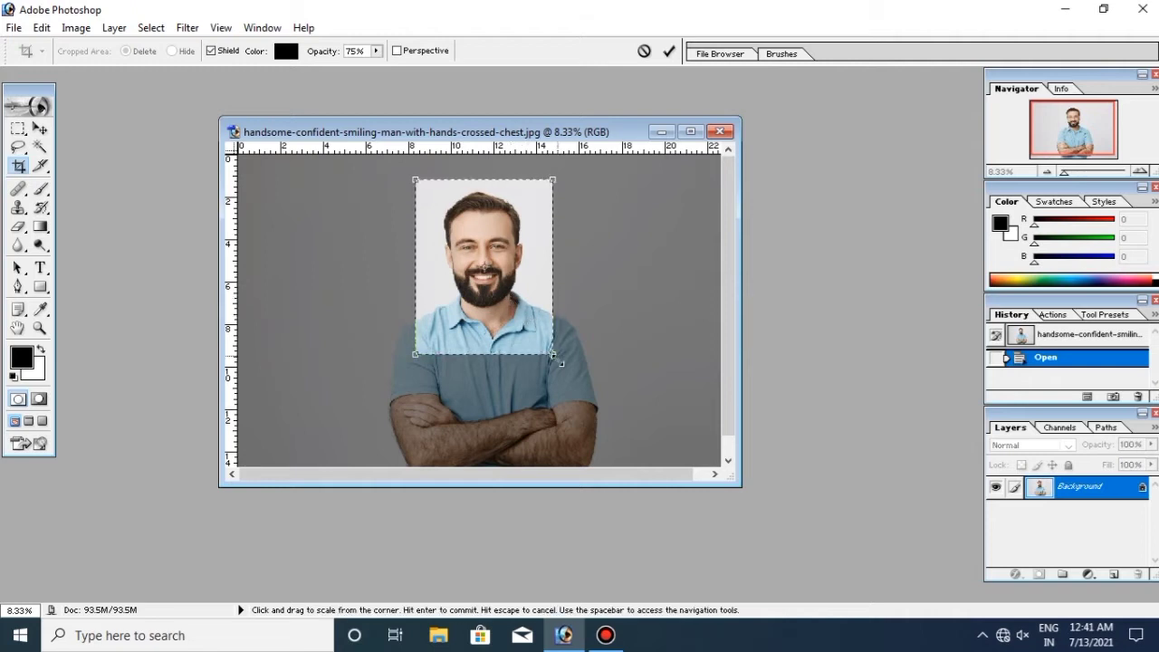
{"action": "left_click_drag", "start_coordinate": [506, 259], "coordinate": [503, 260]}
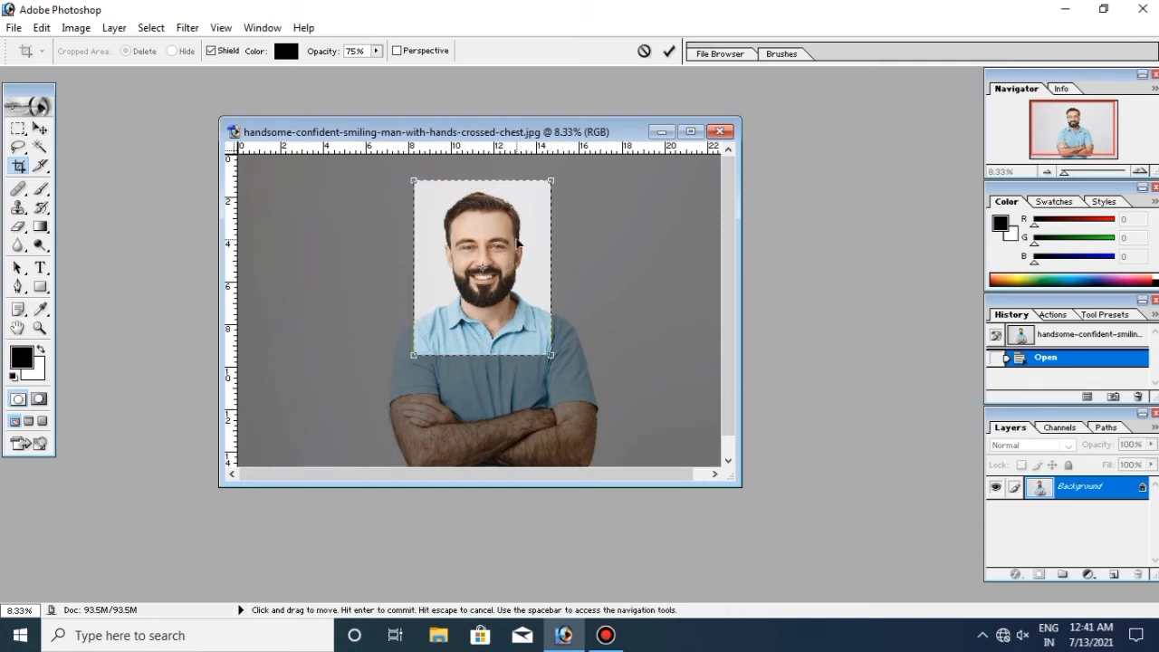
{"action": "key", "text": "Return"}
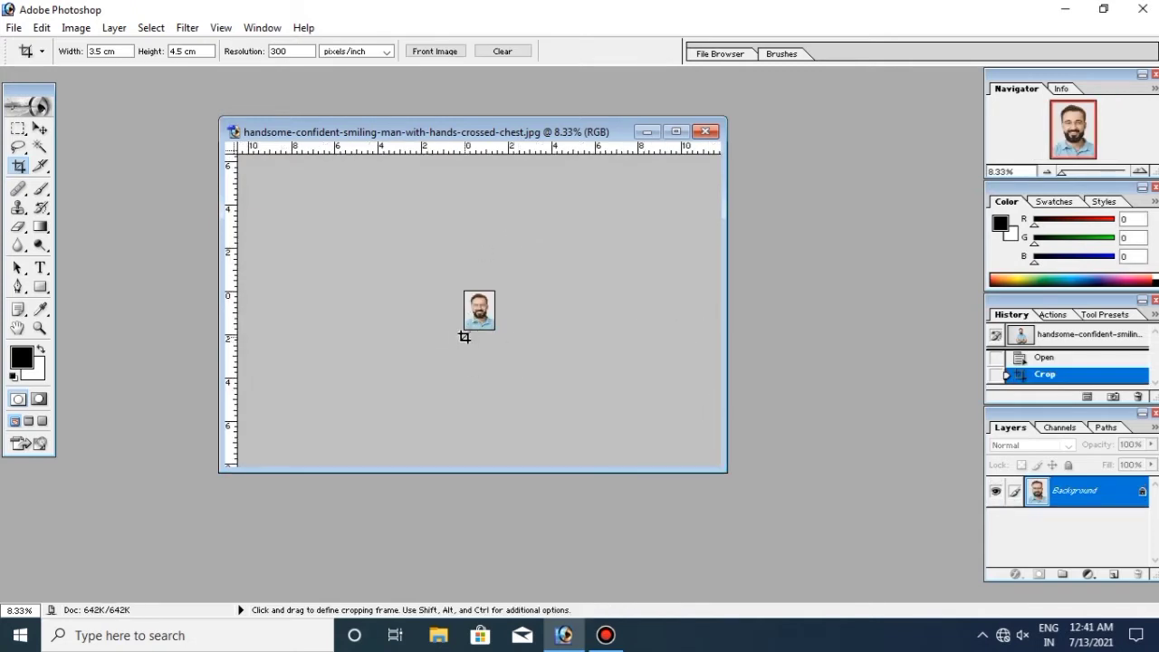
- Zoom the cropped portrait to about 56% and move its window left
{"action": "scroll", "coordinate": [469, 334], "scroll_direction": "up", "scroll_amount": 2}
{"action": "scroll", "coordinate": [469, 333], "scroll_direction": "up", "scroll_amount": 2}
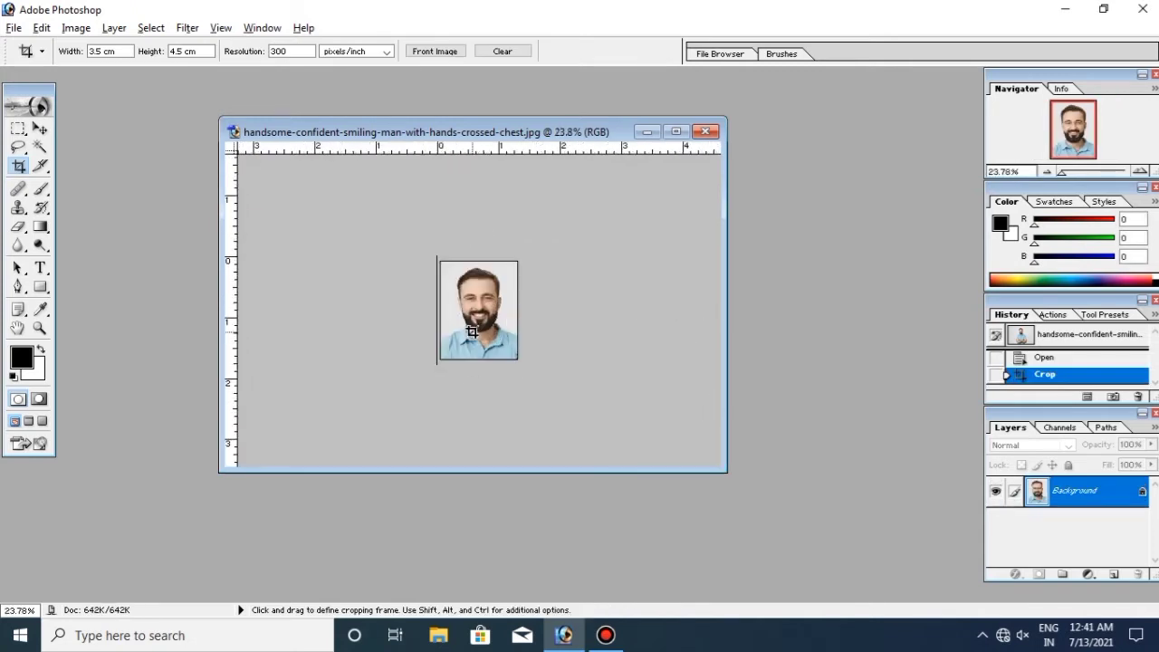
{"action": "scroll", "coordinate": [469, 333], "scroll_direction": "up", "scroll_amount": 2}
{"action": "scroll", "coordinate": [469, 333], "scroll_direction": "up", "scroll_amount": 2}
{"action": "scroll", "coordinate": [469, 333], "scroll_direction": "up", "scroll_amount": 1}
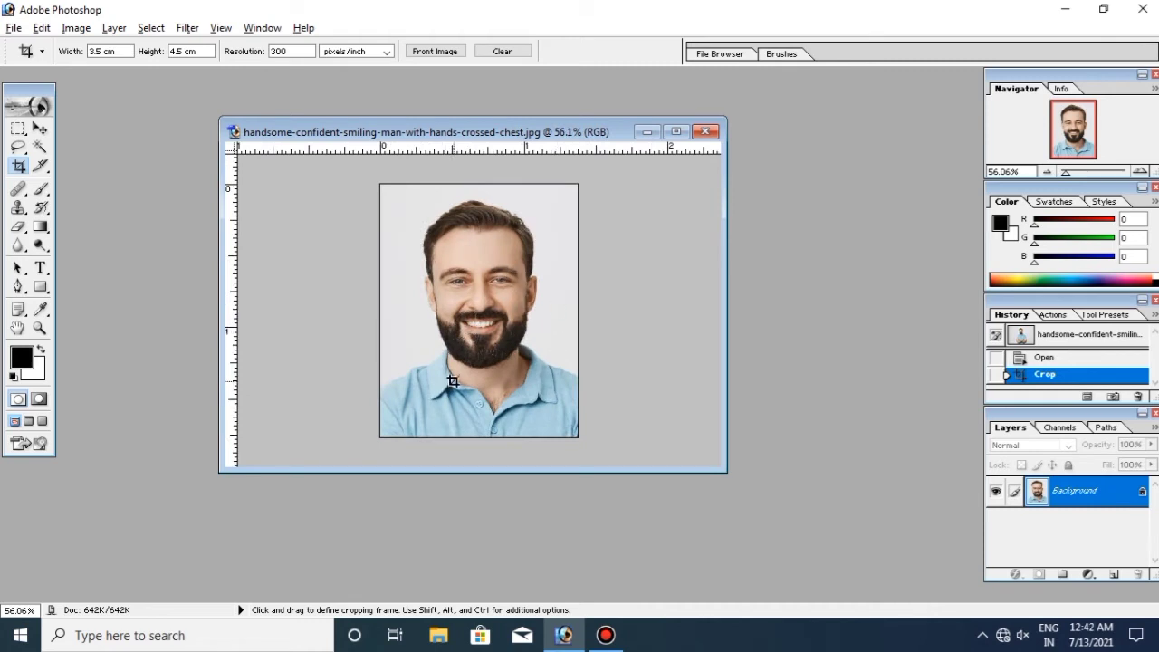
{"action": "key", "text": "alt"}
{"action": "mouse_move", "coordinate": [427, 126]}
{"action": "left_mouse_down"}
{"action": "mouse_move", "coordinate": [251, 108]}
{"action": "mouse_move", "coordinate": [270, 98]}
{"action": "left_mouse_up"}
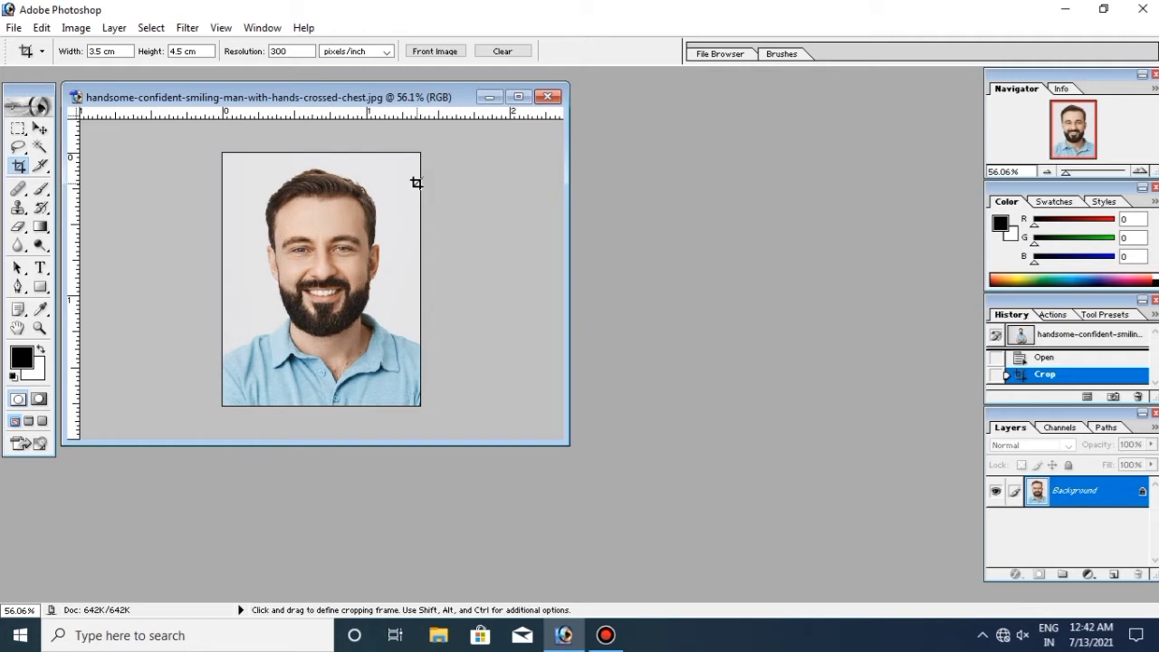
- Create a new A4 document (210 × 297 mm, 300 ppi) beside the portrait
{"action": "left_click", "coordinate": [14, 28]}
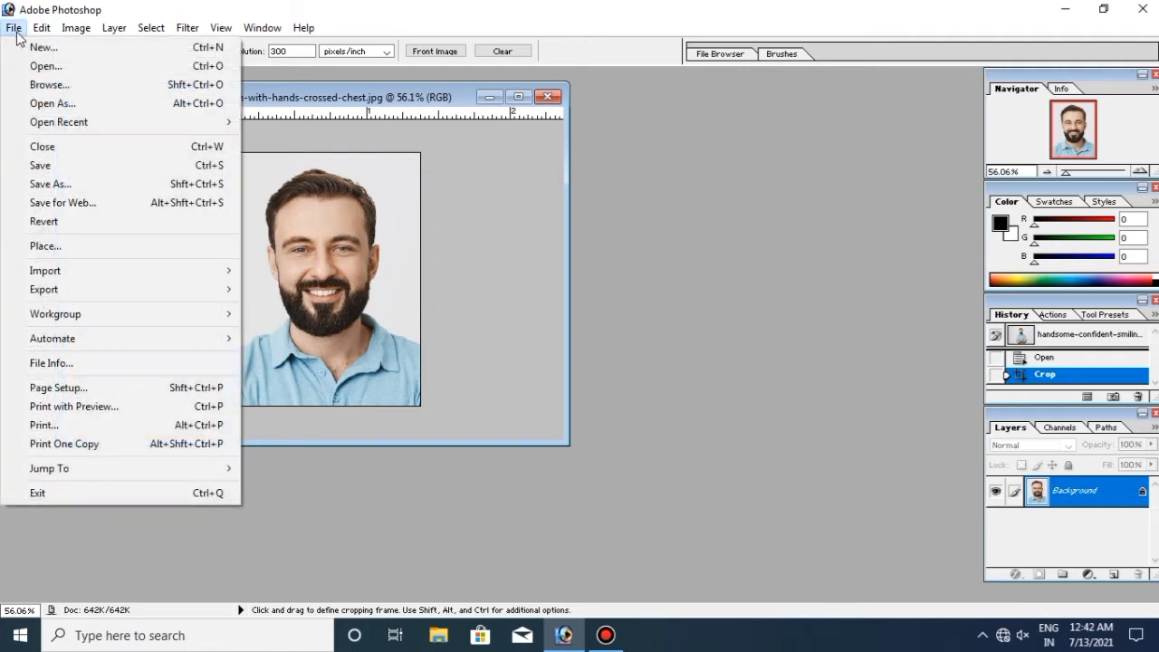
{"action": "left_click", "coordinate": [40, 50]}
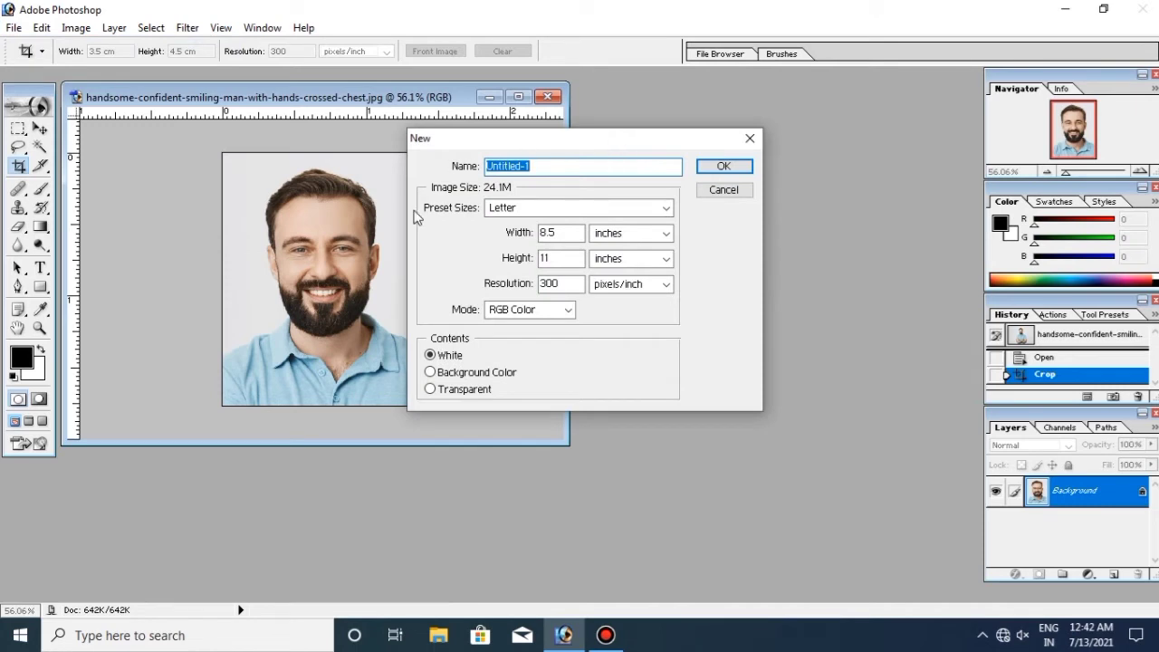
{"action": "left_click", "coordinate": [668, 210]}
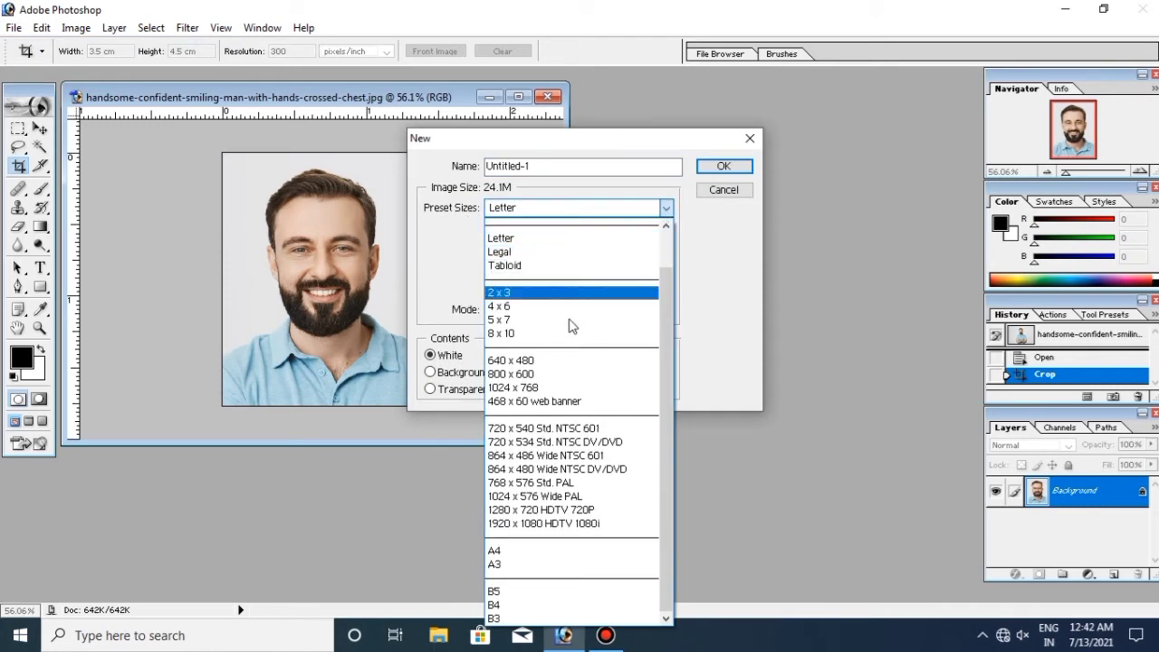
{"action": "left_click", "coordinate": [494, 551]}
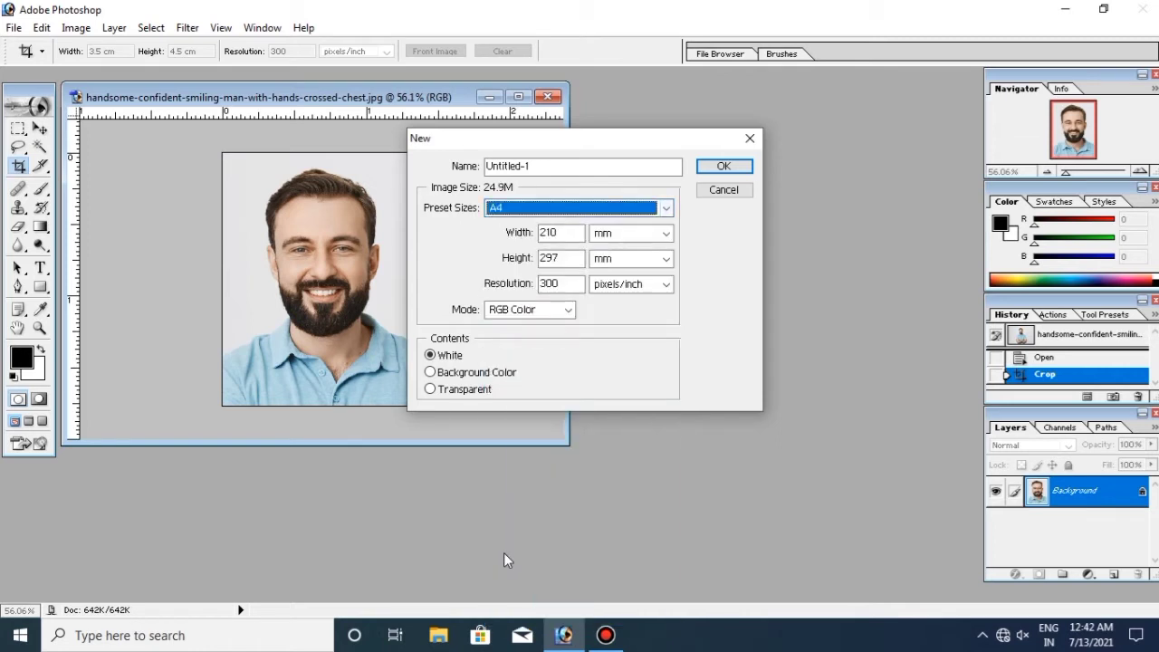
{"action": "left_click", "coordinate": [724, 170]}
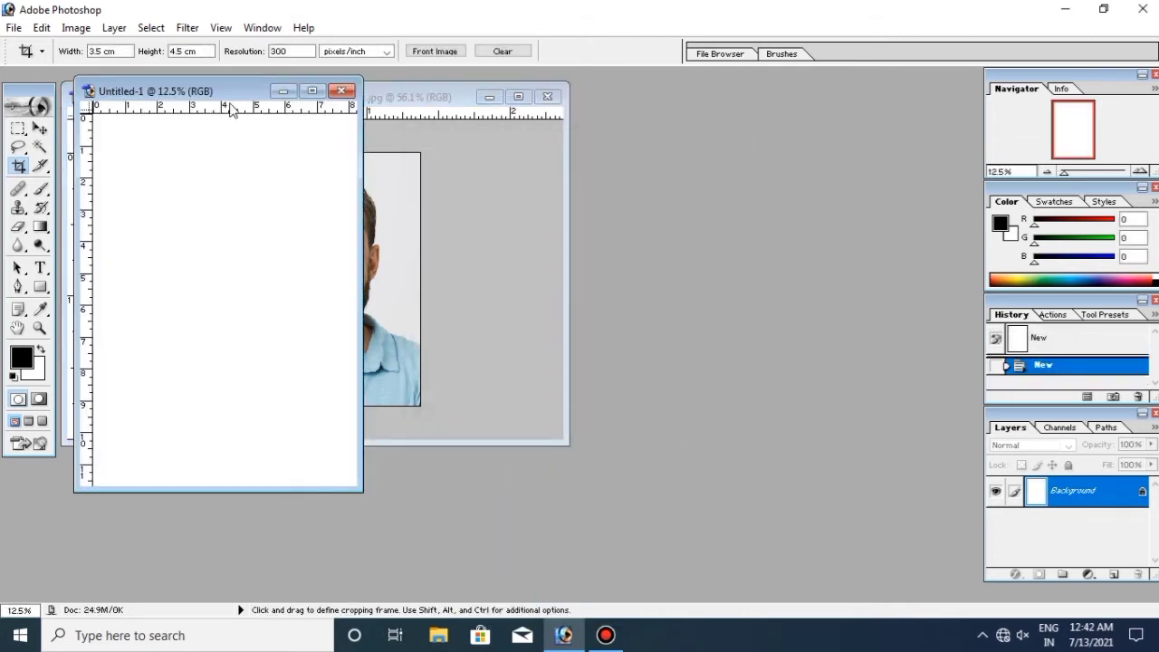
{"action": "left_click_drag", "start_coordinate": [231, 97], "coordinate": [748, 118]}
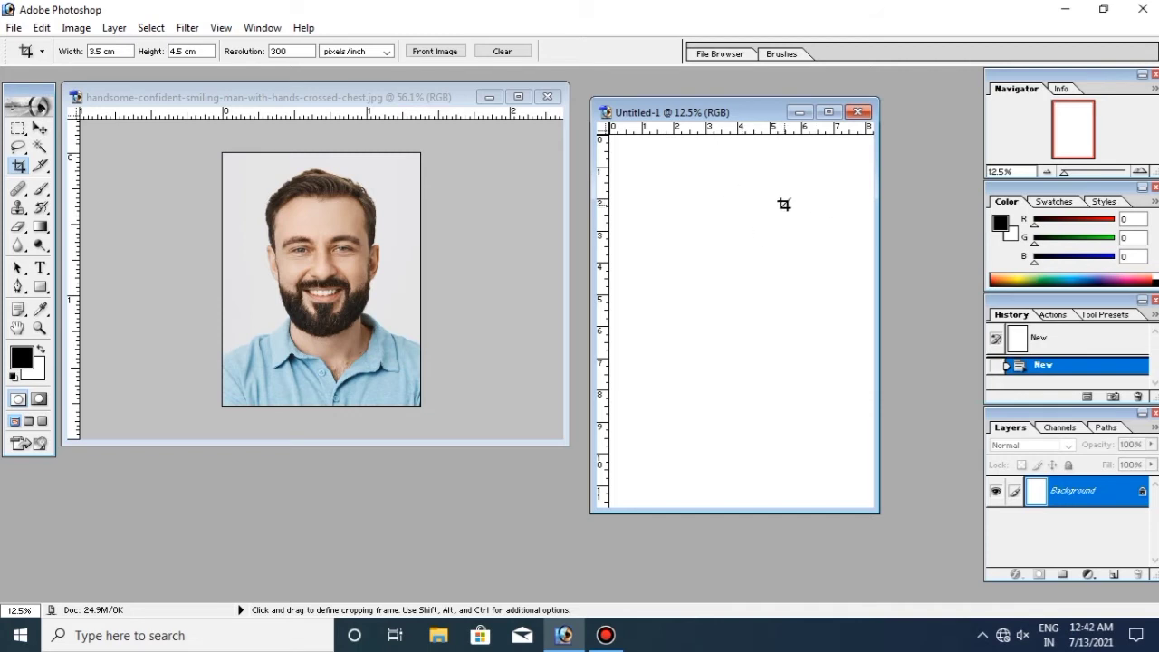
- Select the Move tool and make the portrait's window active
{"action": "left_click", "coordinate": [39, 130]}
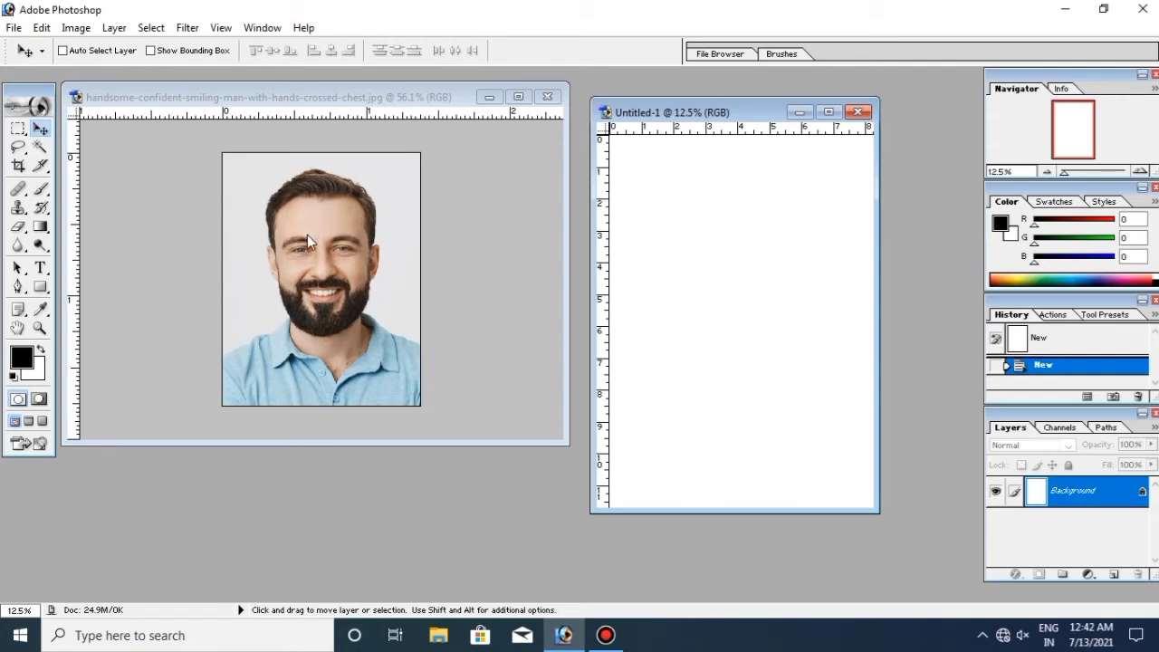
{"action": "left_click", "coordinate": [331, 224]}
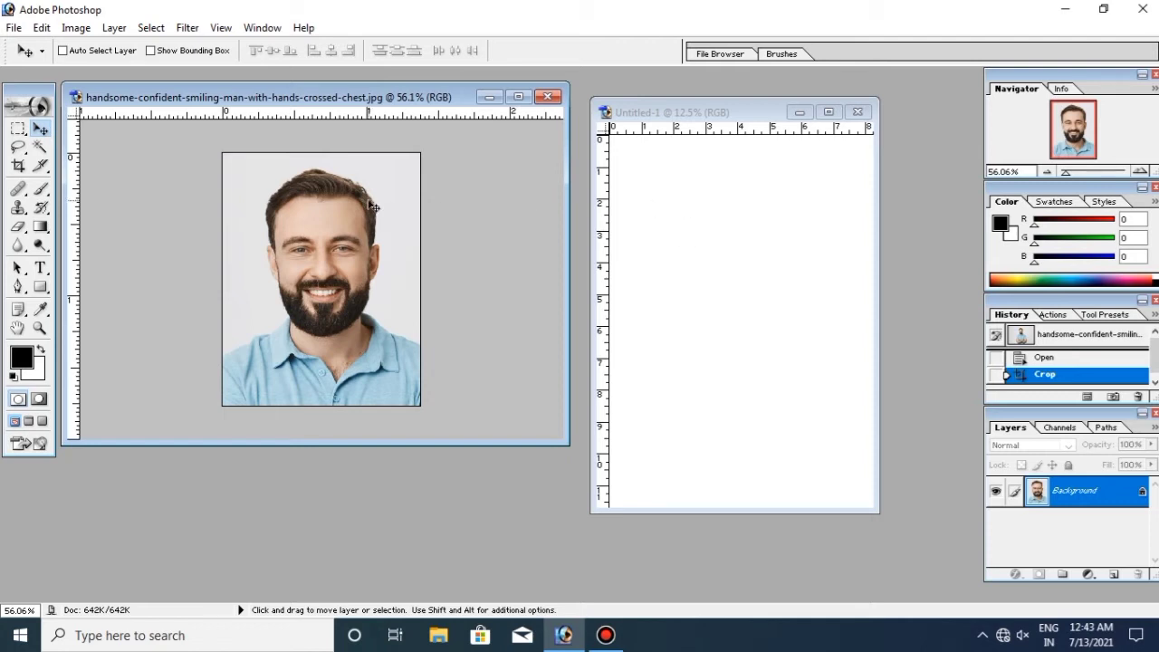
- Drag the portrait onto the A4 sheet as Layer 1 near its top-left corner
{"action": "left_click_drag", "start_coordinate": [478, 208], "coordinate": [664, 213]}
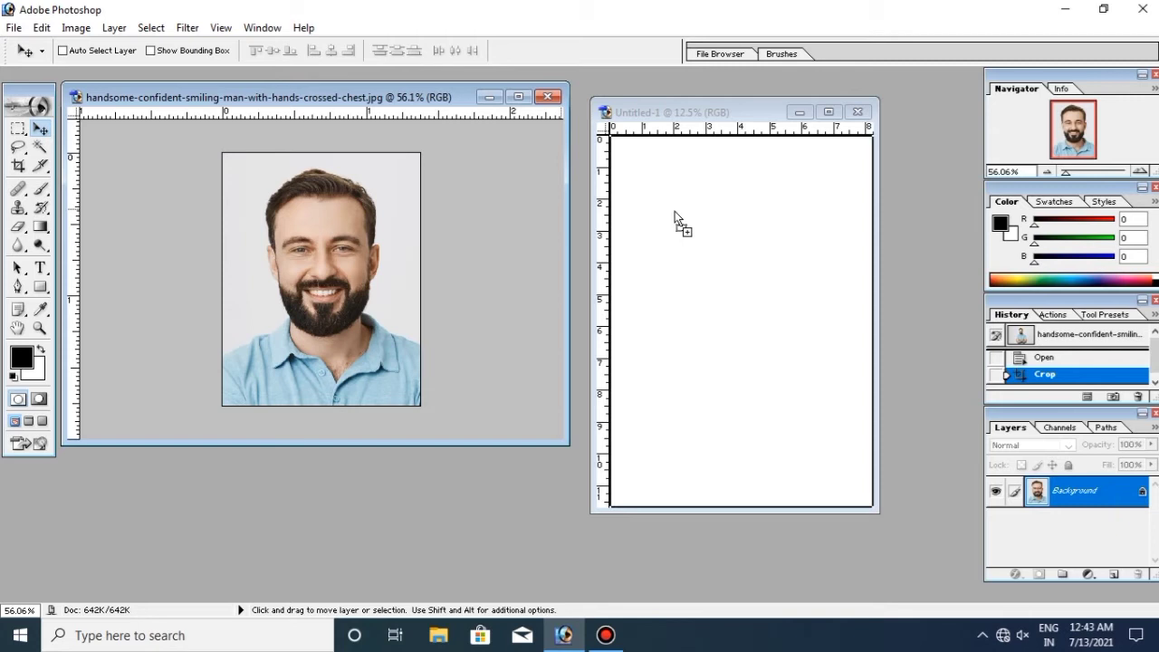
{"action": "left_click_drag", "start_coordinate": [650, 181], "coordinate": [650, 183]}
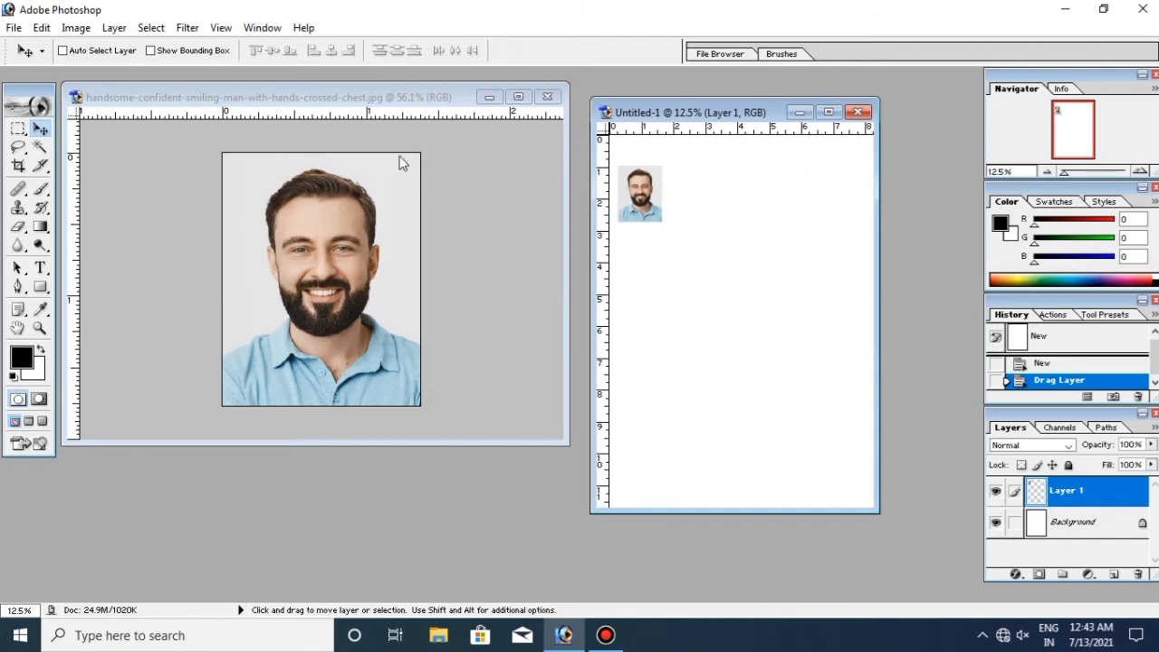
{"action": "left_click", "coordinate": [828, 112]}
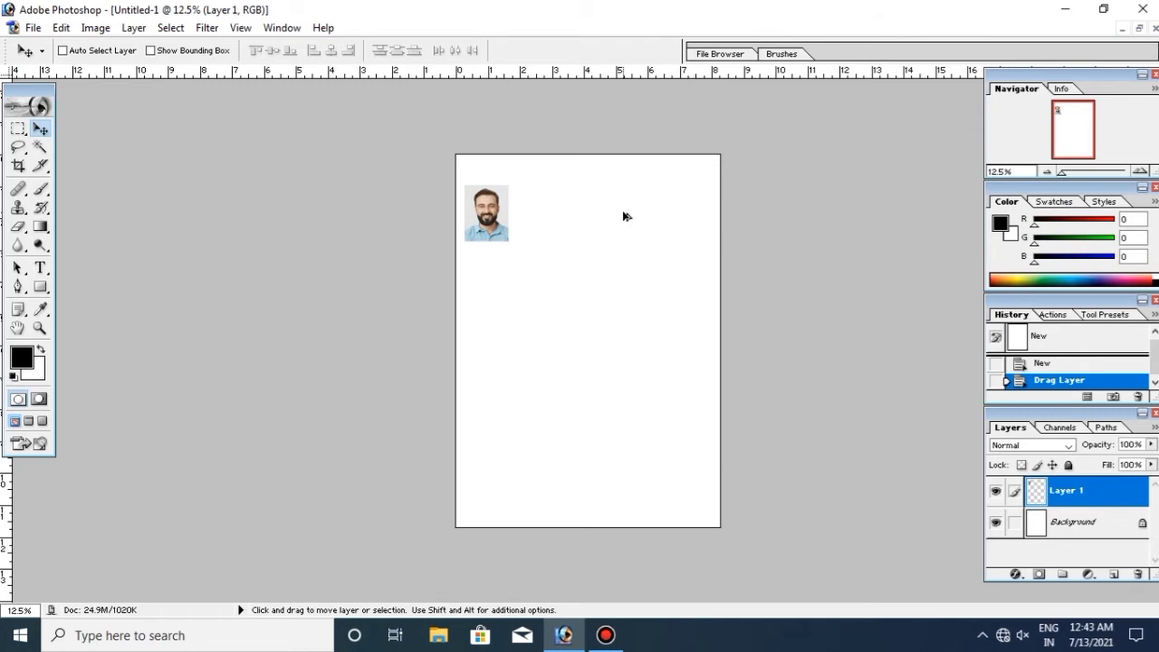
{"action": "key", "text": "ctrl+plus"}
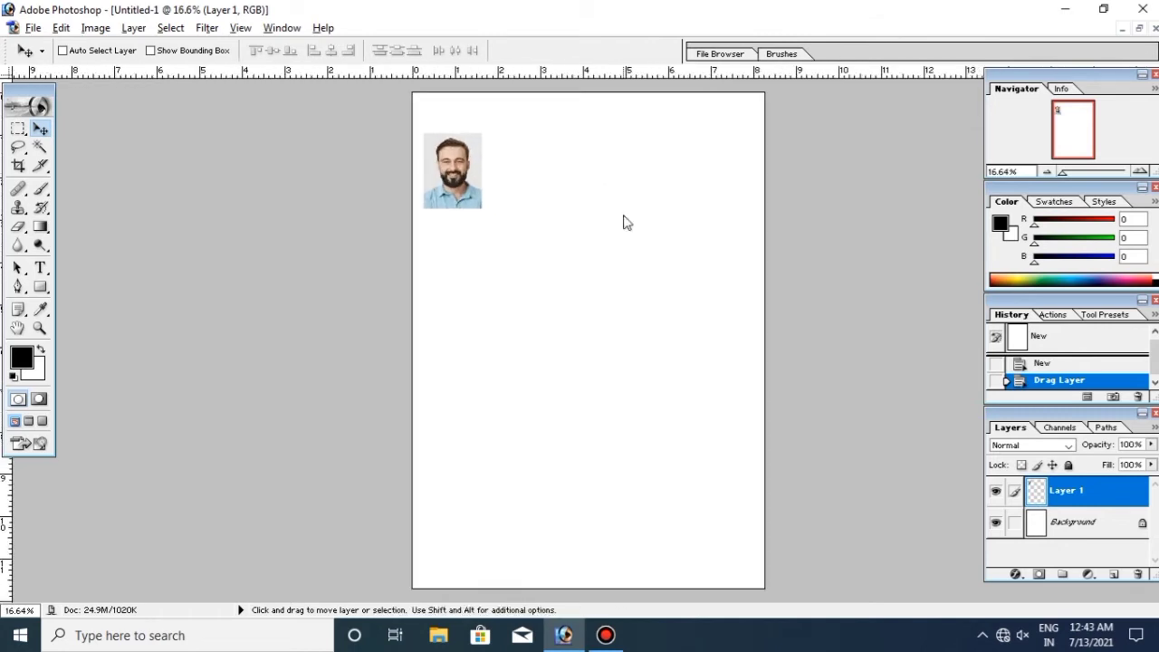
{"action": "mouse_move", "coordinate": [449, 156]}
{"action": "left_mouse_down"}
{"action": "mouse_move", "coordinate": [546, 164]}
{"action": "mouse_move", "coordinate": [462, 143]}
{"action": "left_mouse_up"}
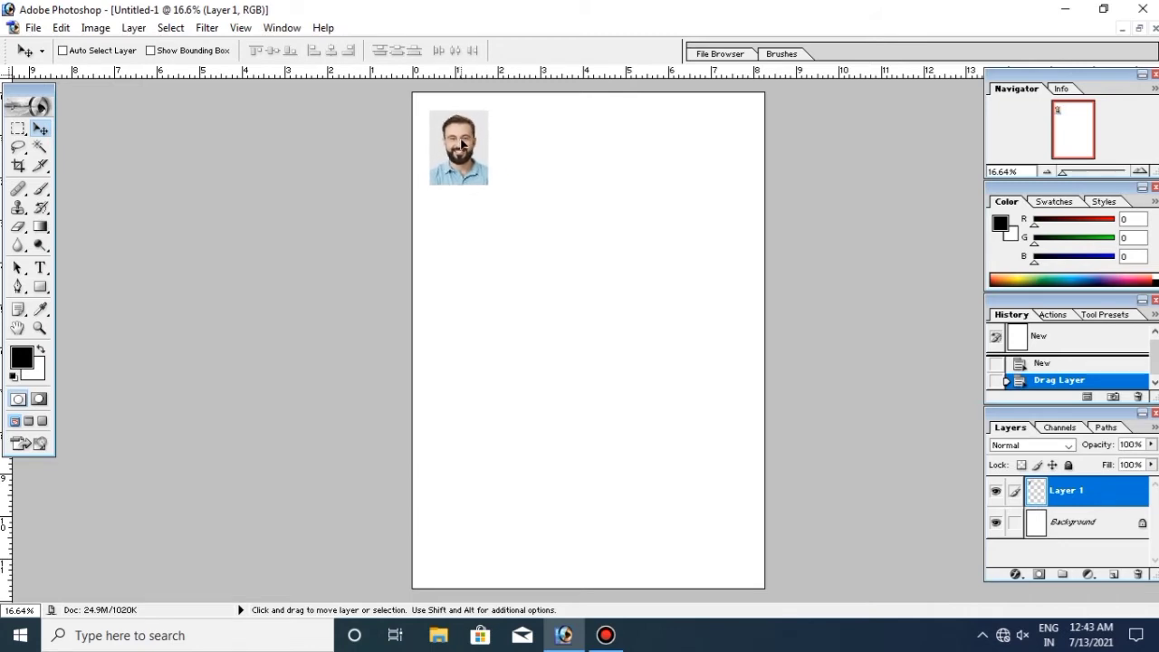
{"action": "left_click_drag", "start_coordinate": [462, 143], "coordinate": [463, 143]}
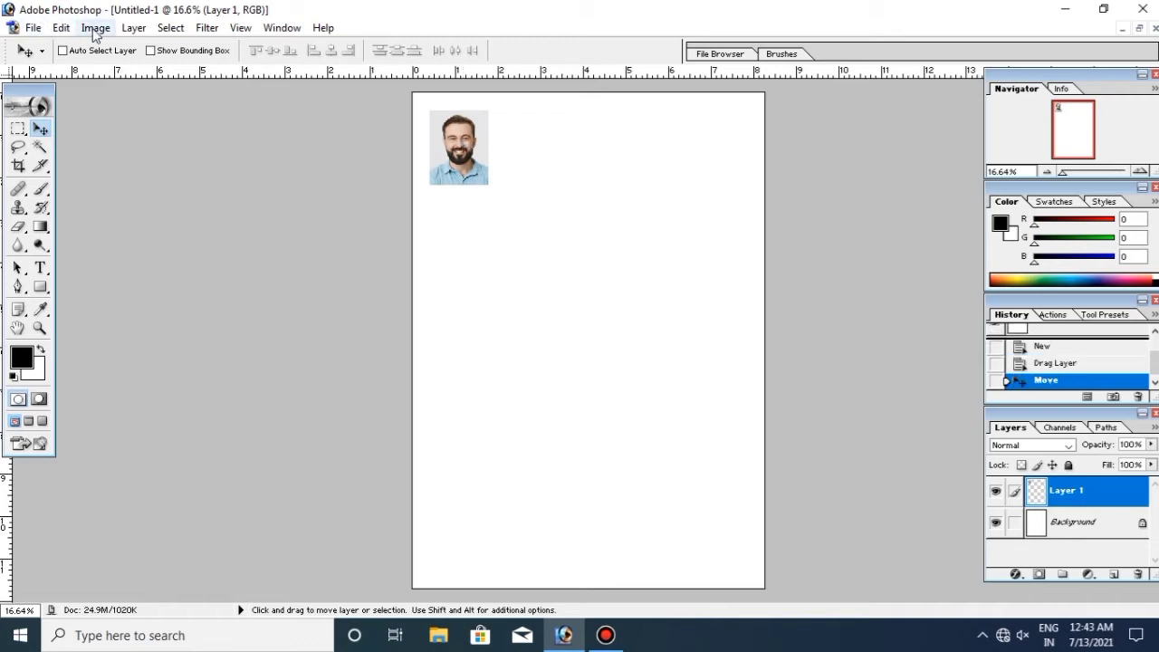
- Outline the portrait with a thin black border using Edit > Stroke
{"action": "left_click", "coordinate": [62, 29]}
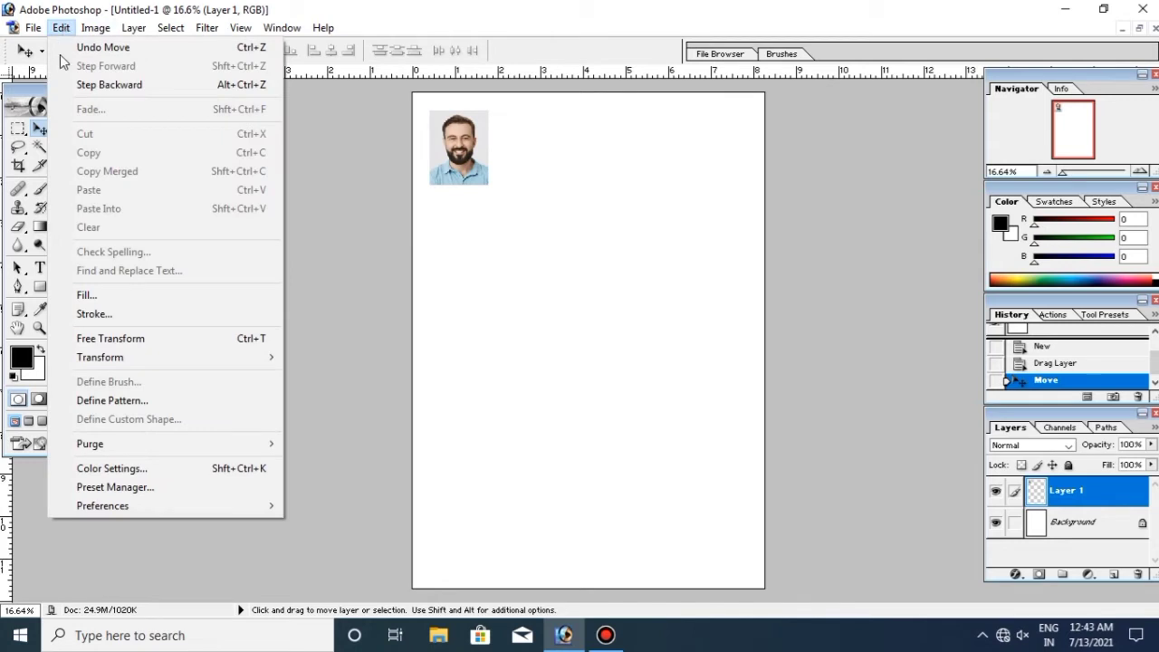
{"action": "left_click", "coordinate": [95, 314]}
{"action": "left_click_drag", "start_coordinate": [499, 199], "coordinate": [429, 199]}
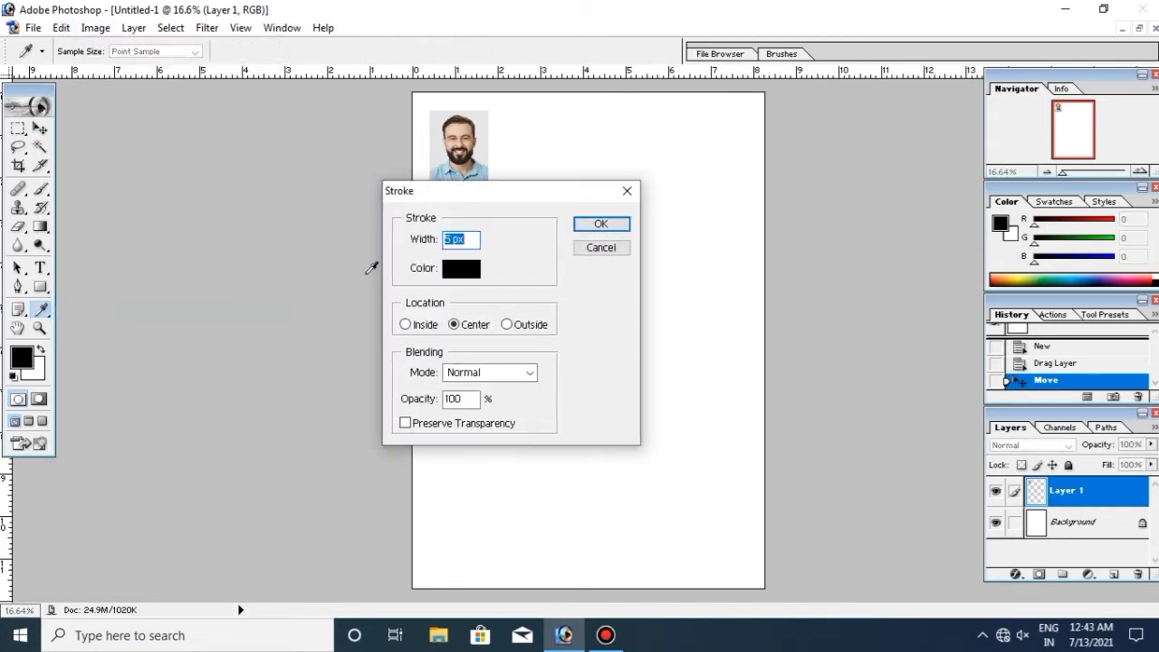
{"action": "left_click", "coordinate": [468, 239]}
{"action": "left_click", "coordinate": [603, 225]}
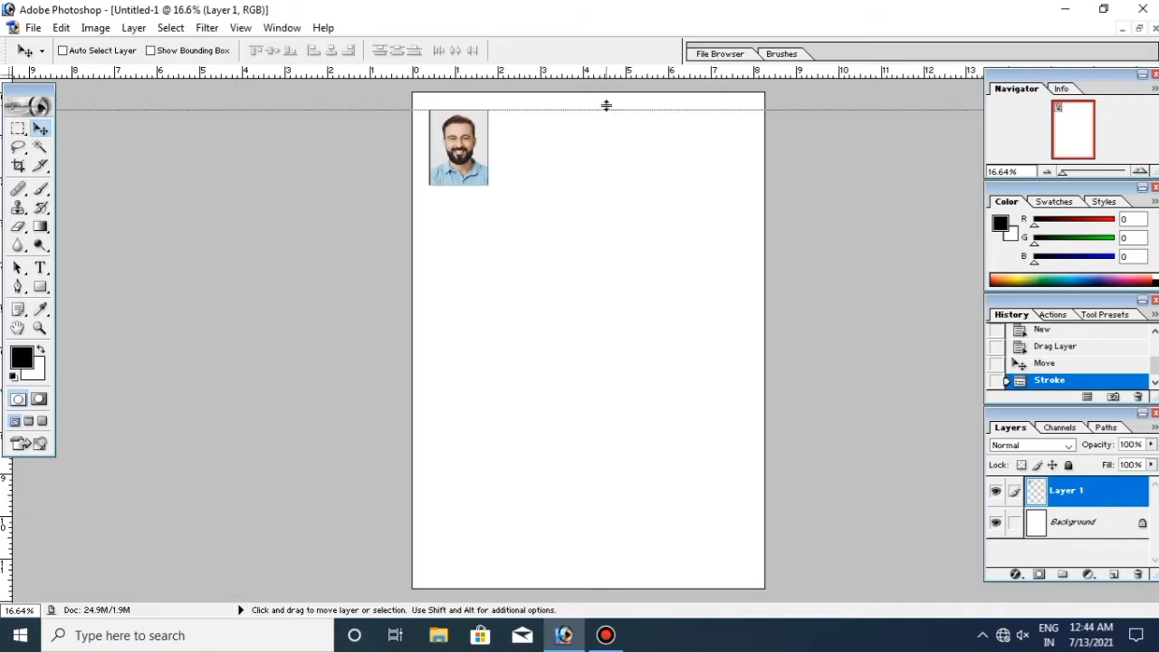
- Add a horizontal guide near the sheet's top, keeping rulers and Navigator in place
{"action": "mouse_move", "coordinate": [599, 75]}
{"action": "left_mouse_down"}
{"action": "mouse_move", "coordinate": [605, 110]}
{"action": "mouse_move", "coordinate": [614, 78]}
{"action": "left_mouse_up"}
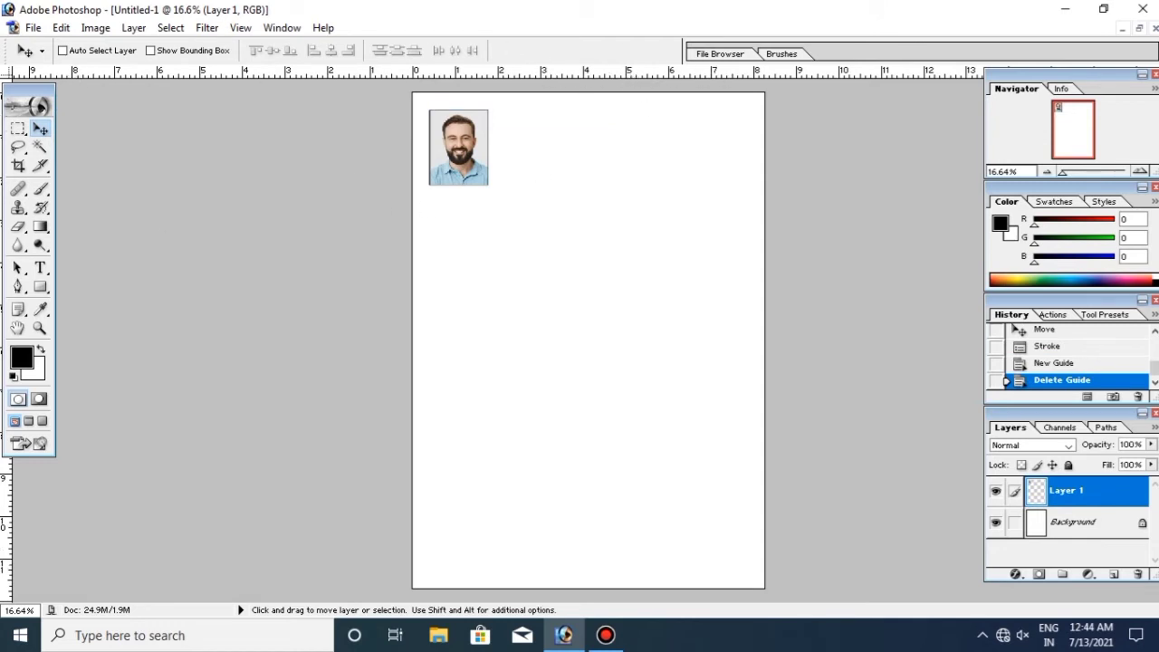
{"action": "left_click_drag", "start_coordinate": [1093, 74], "coordinate": [951, 74]}
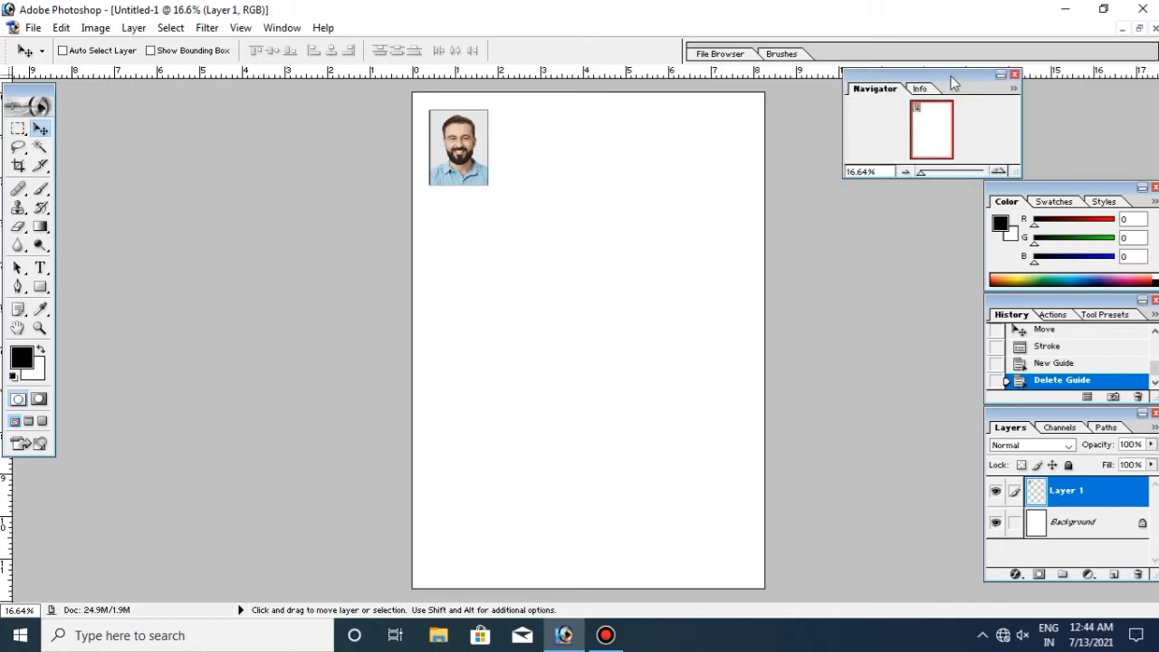
{"action": "left_click_drag", "start_coordinate": [1075, 86], "coordinate": [1093, 77]}
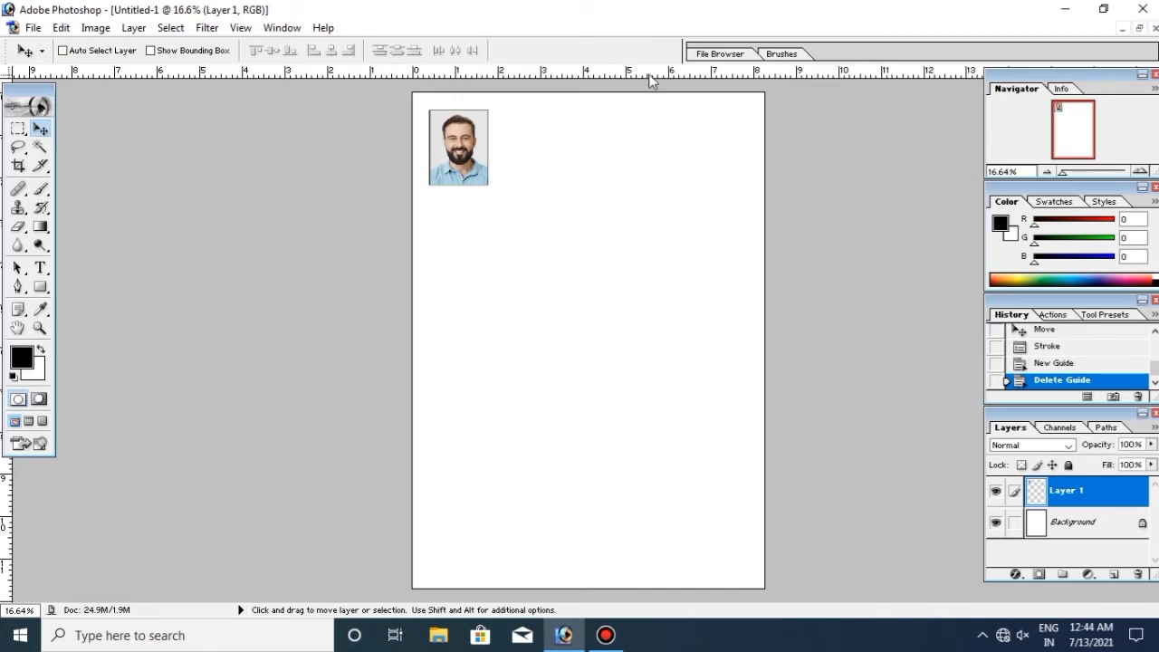
{"action": "key", "text": "ctrl+r"}
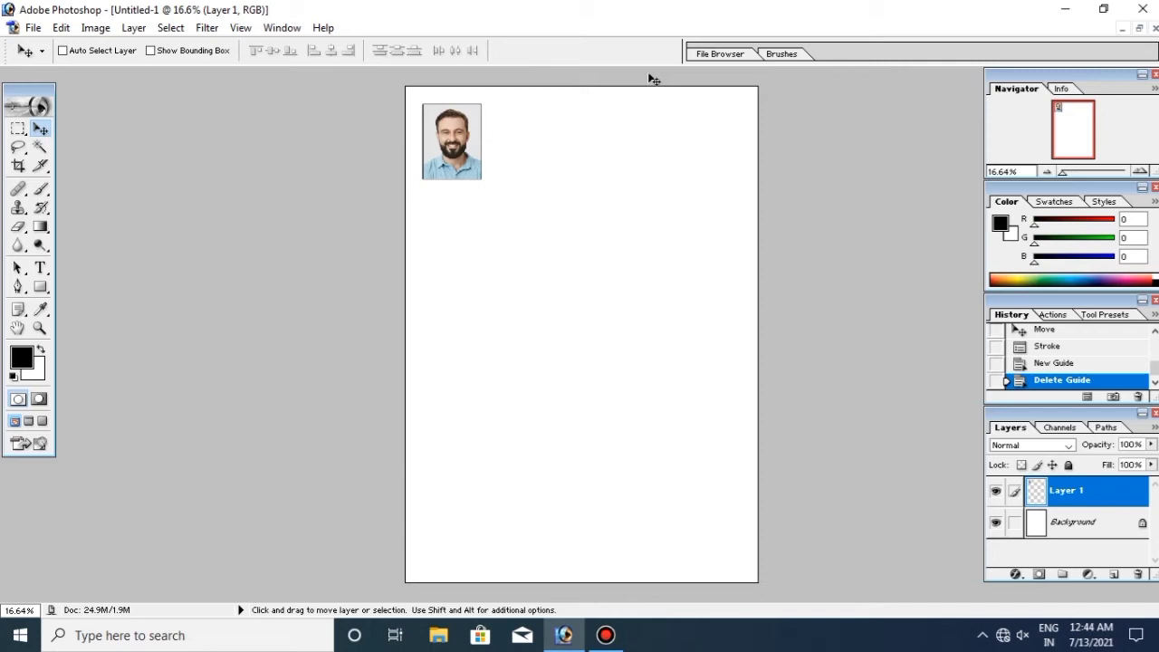
{"action": "key", "text": "ctrl+r"}
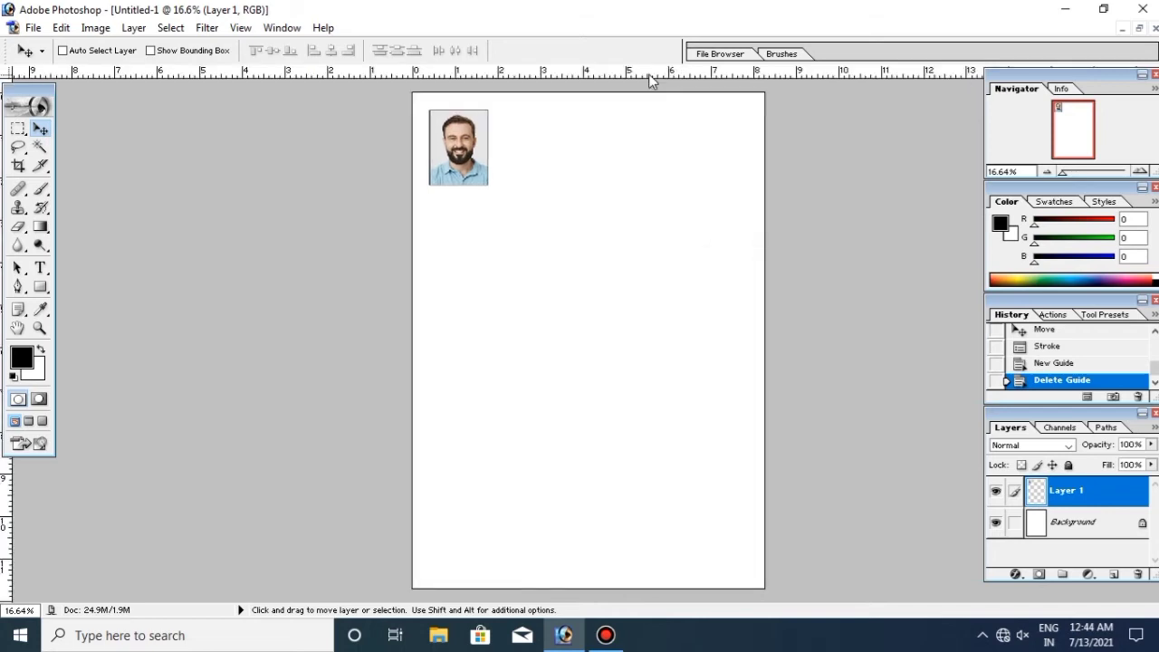
- Set guides near the top and left edges and snap the portrait to their corner
{"action": "left_click_drag", "start_coordinate": [451, 143], "coordinate": [571, 202]}
{"action": "left_click_drag", "start_coordinate": [594, 80], "coordinate": [598, 107]}
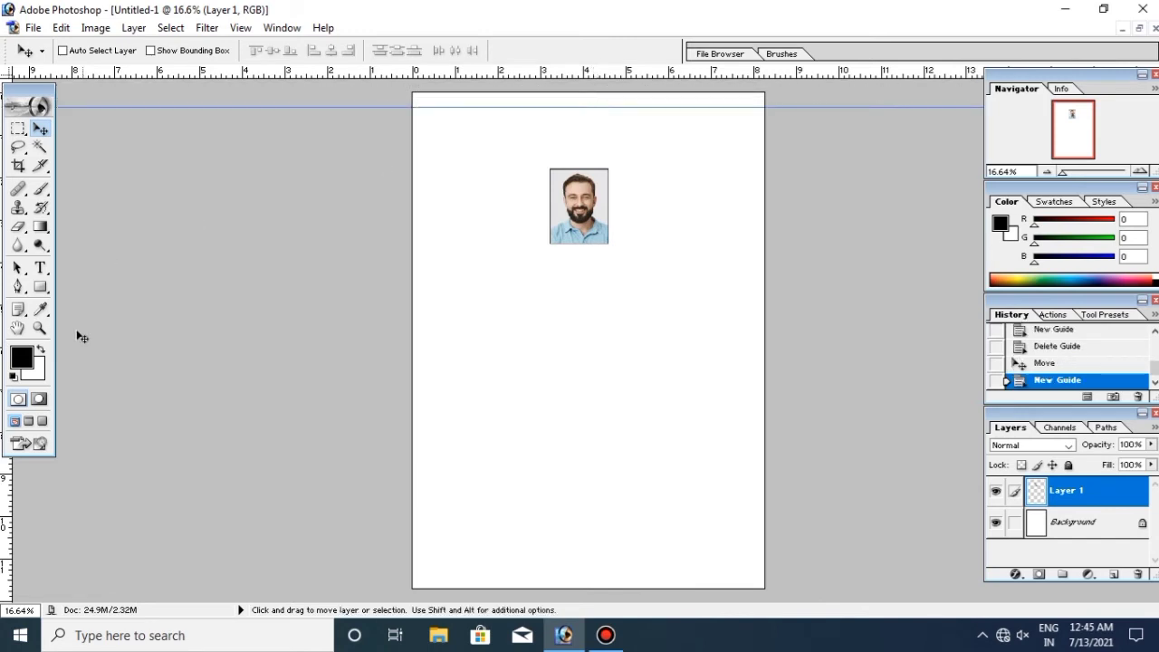
{"action": "left_click_drag", "start_coordinate": [6, 501], "coordinate": [430, 519]}
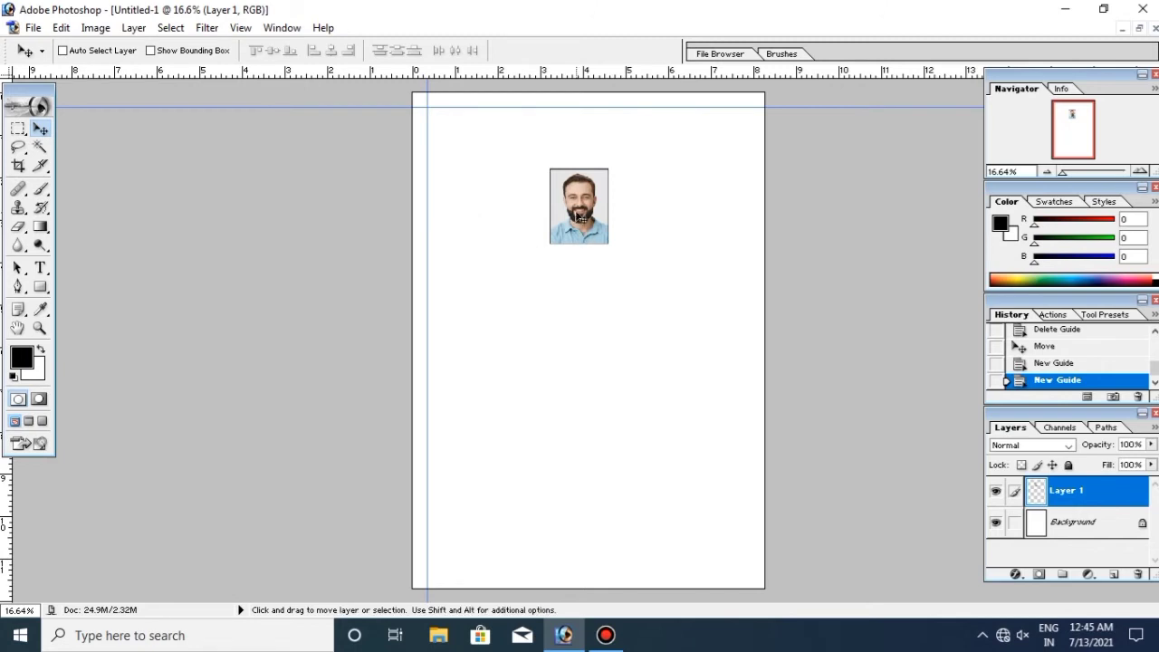
{"action": "mouse_move", "coordinate": [563, 216]}
{"action": "left_mouse_down"}
{"action": "mouse_move", "coordinate": [440, 202]}
{"action": "mouse_move", "coordinate": [447, 154]}
{"action": "left_mouse_up"}
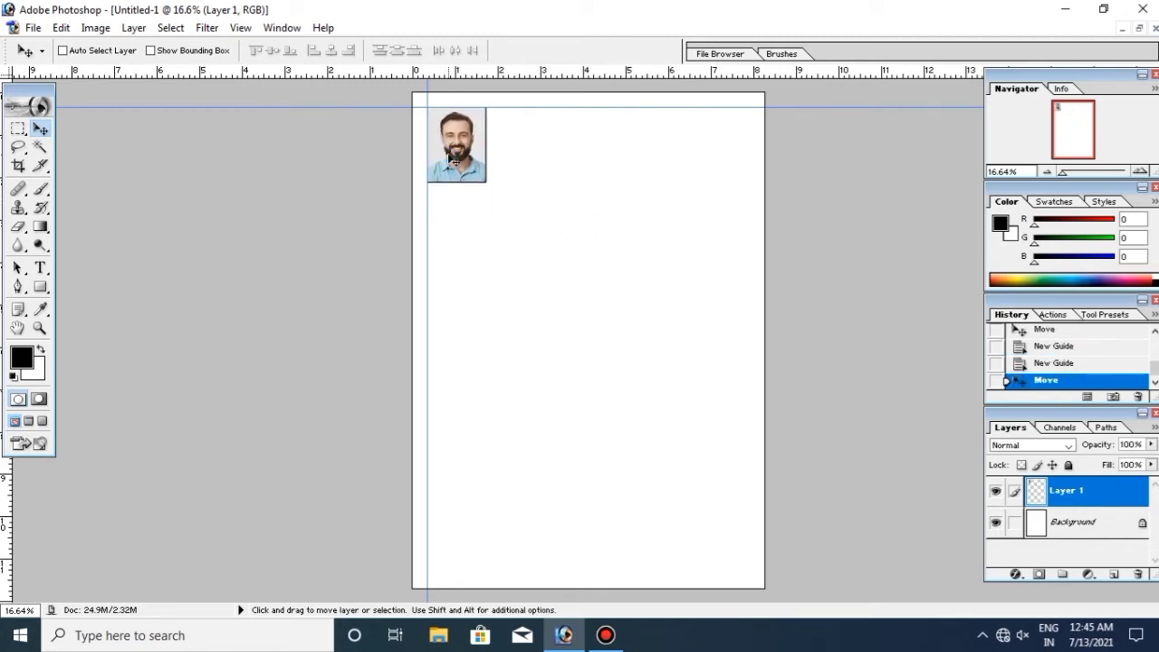
{"action": "key", "text": "alt"}
{"action": "key", "text": "alt"}
{"action": "key", "text": "shift"}
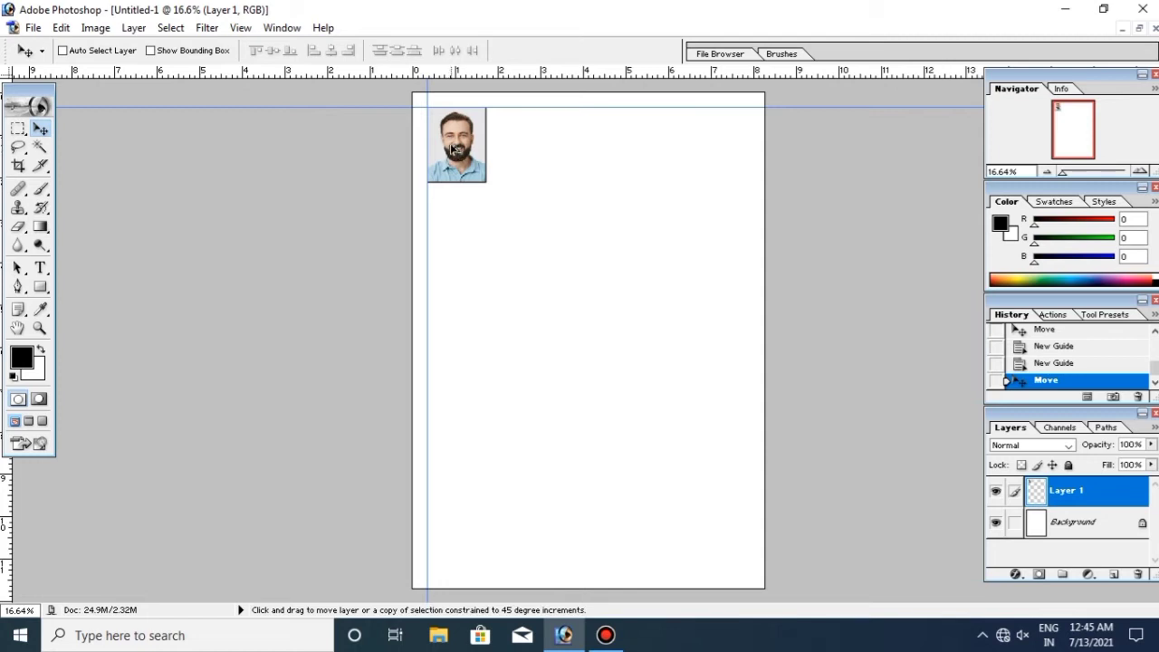
- Duplicate the bordered portrait rightward into five copies along the top guide, undoing a stray copy below
{"action": "left_click_drag", "start_coordinate": [457, 150], "coordinate": [520, 157]}
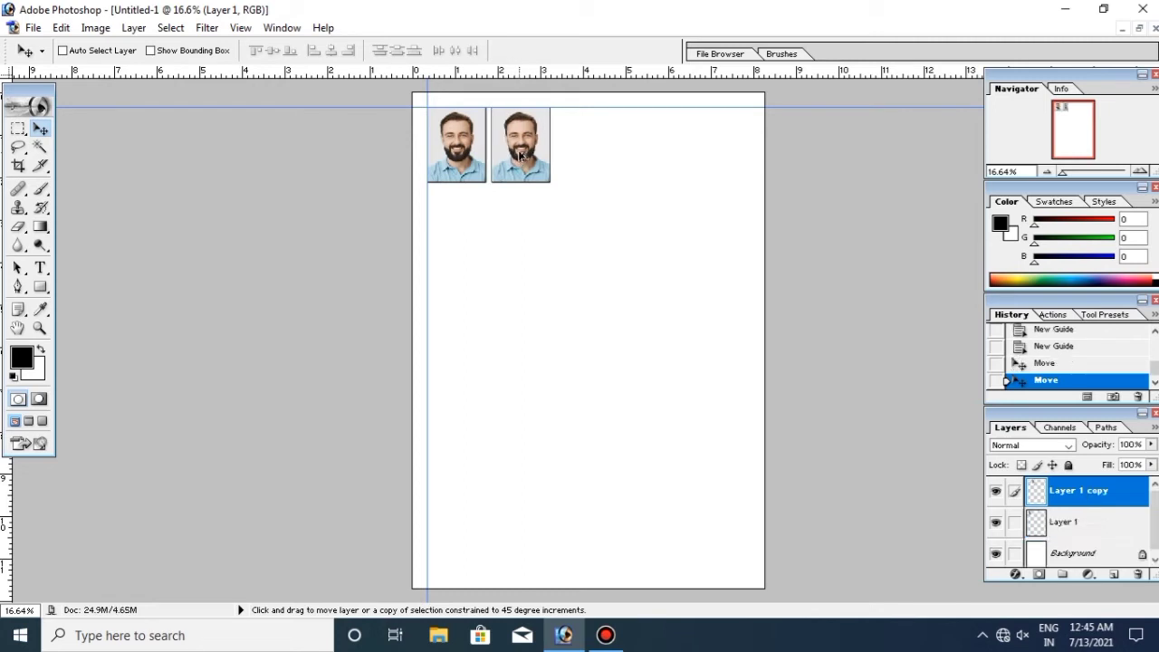
{"action": "left_click_drag", "start_coordinate": [521, 157], "coordinate": [585, 164]}
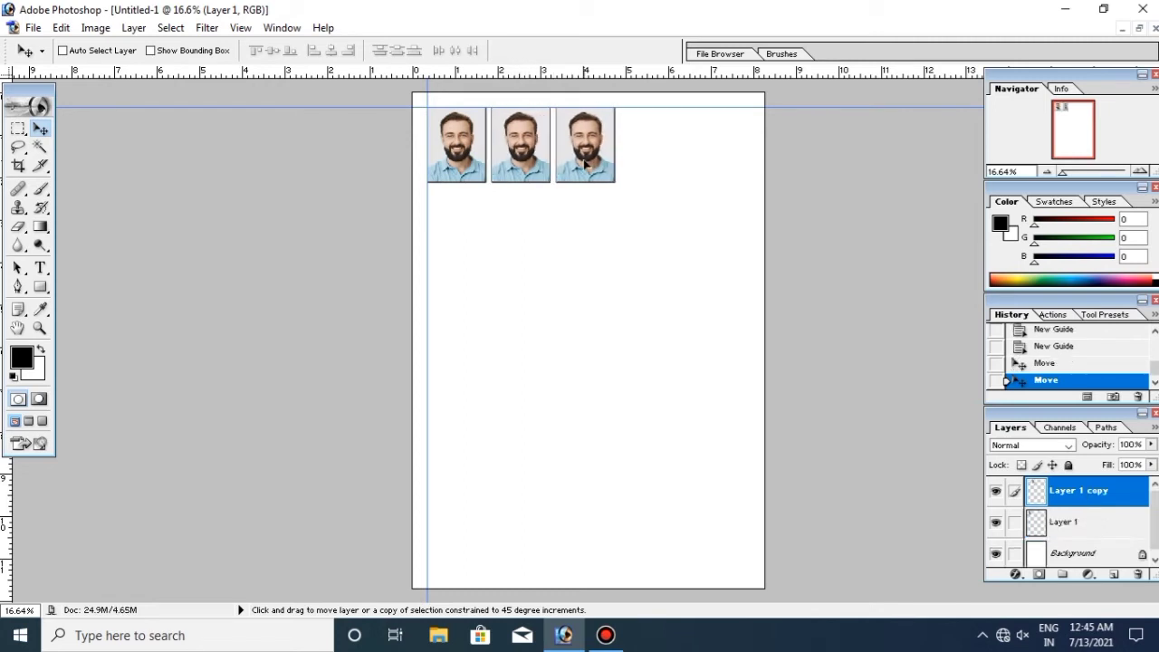
{"action": "left_click_drag", "start_coordinate": [585, 164], "coordinate": [707, 160]}
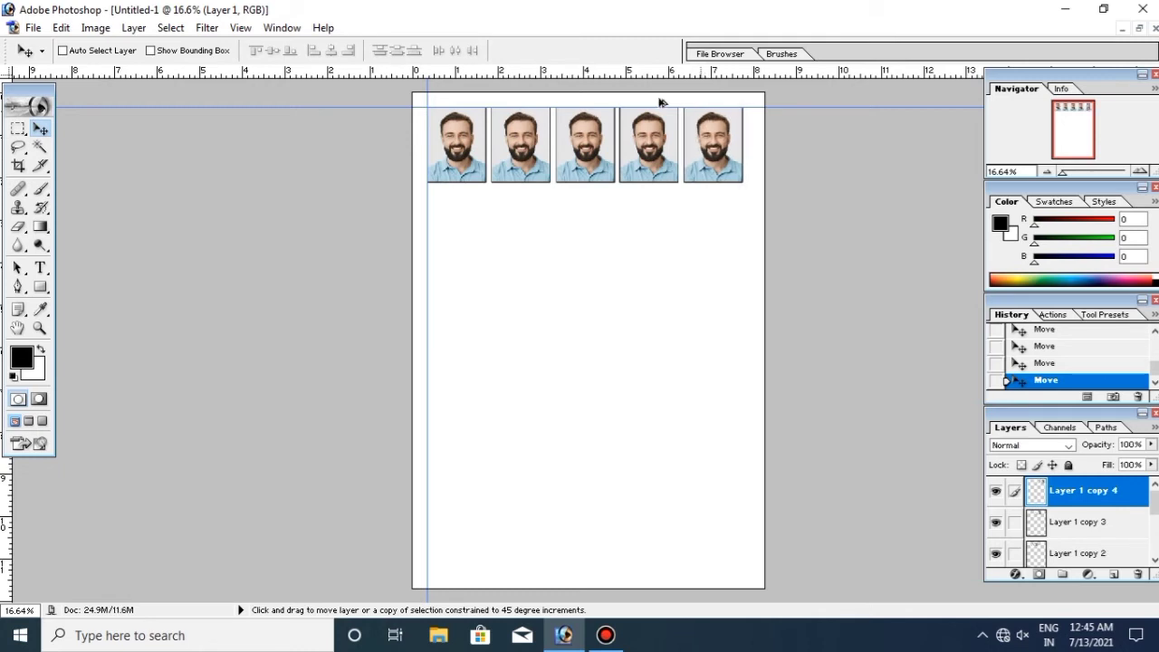
{"action": "left_click_drag", "start_coordinate": [707, 161], "coordinate": [706, 160]}
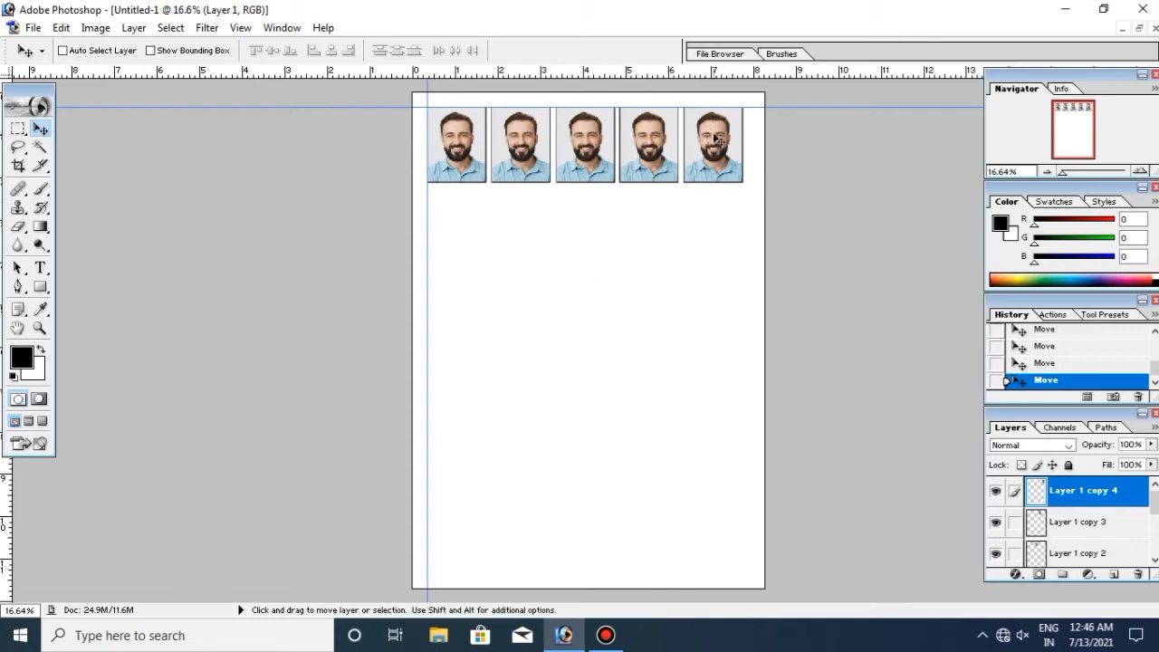
{"action": "key", "text": "alt"}
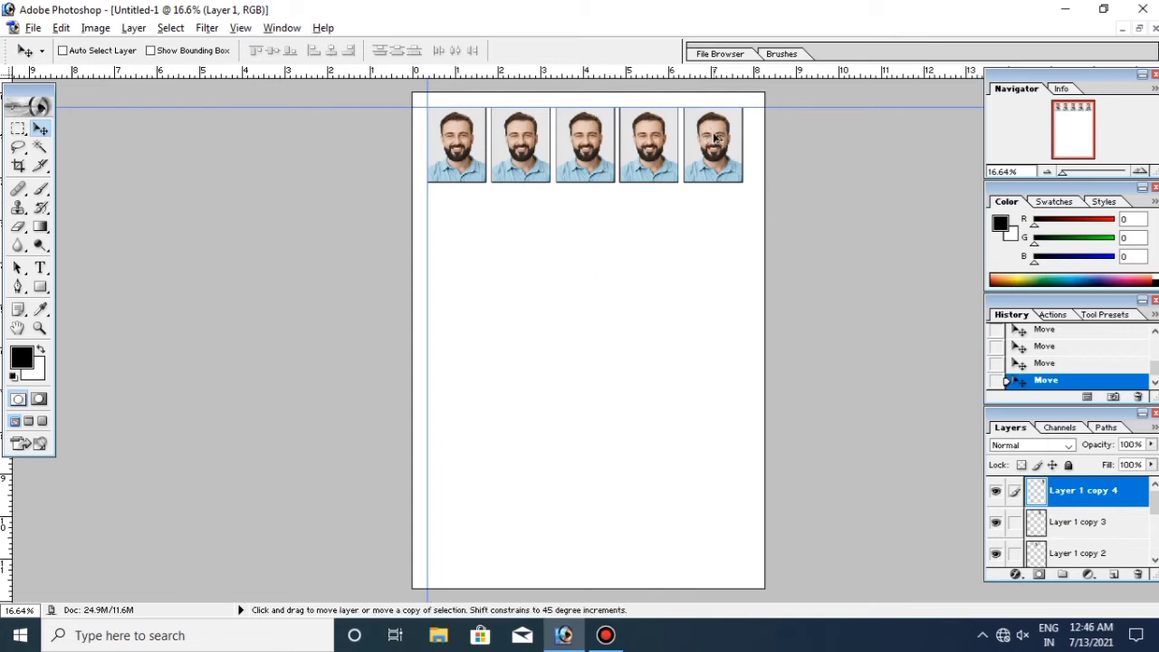
{"action": "left_click_drag", "start_coordinate": [715, 138], "coordinate": [715, 226]}
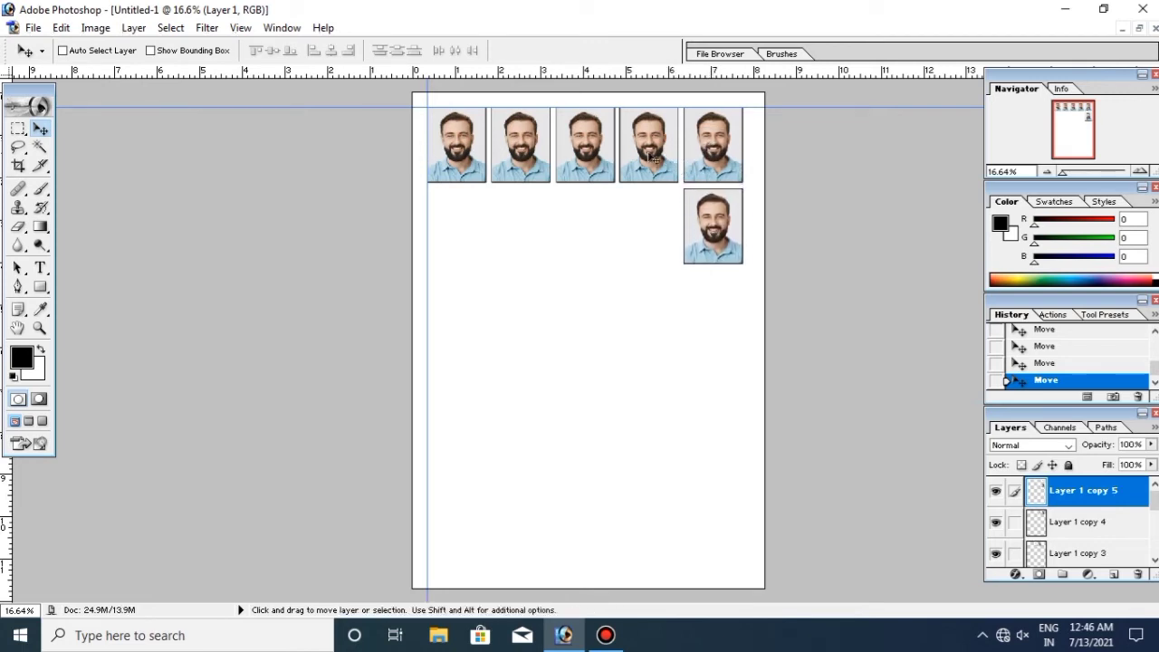
{"action": "key", "text": "ctrl+z"}
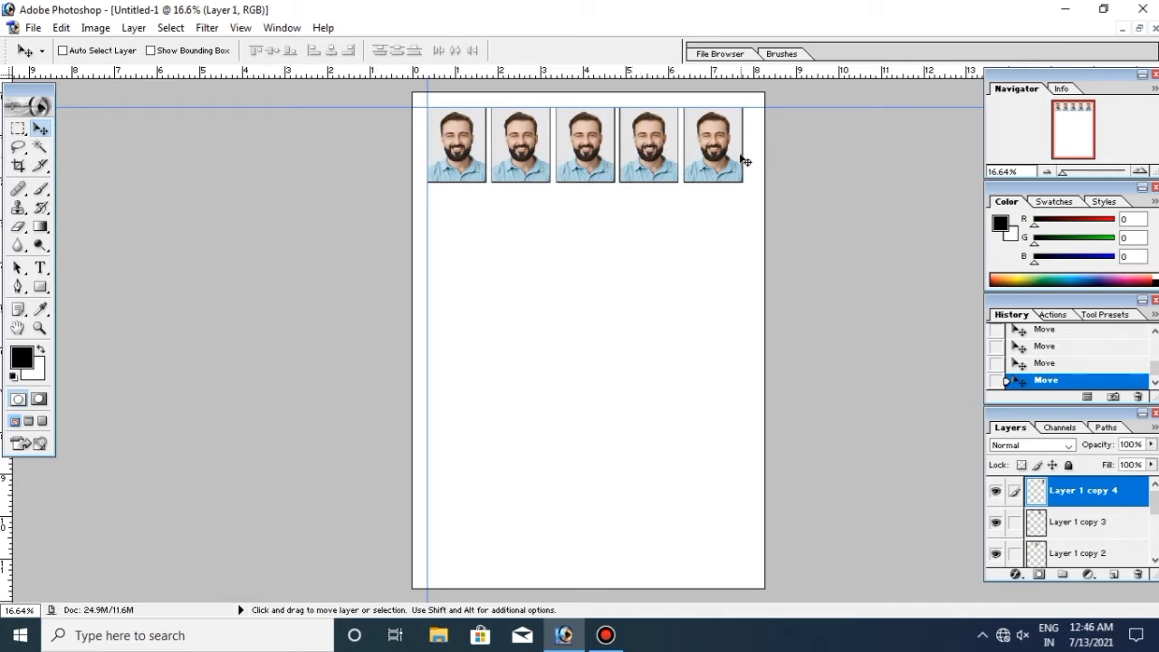
- Merge the portrait copy layers down with Ctrl+E into a single Layer 1
{"action": "left_click", "coordinate": [136, 29]}
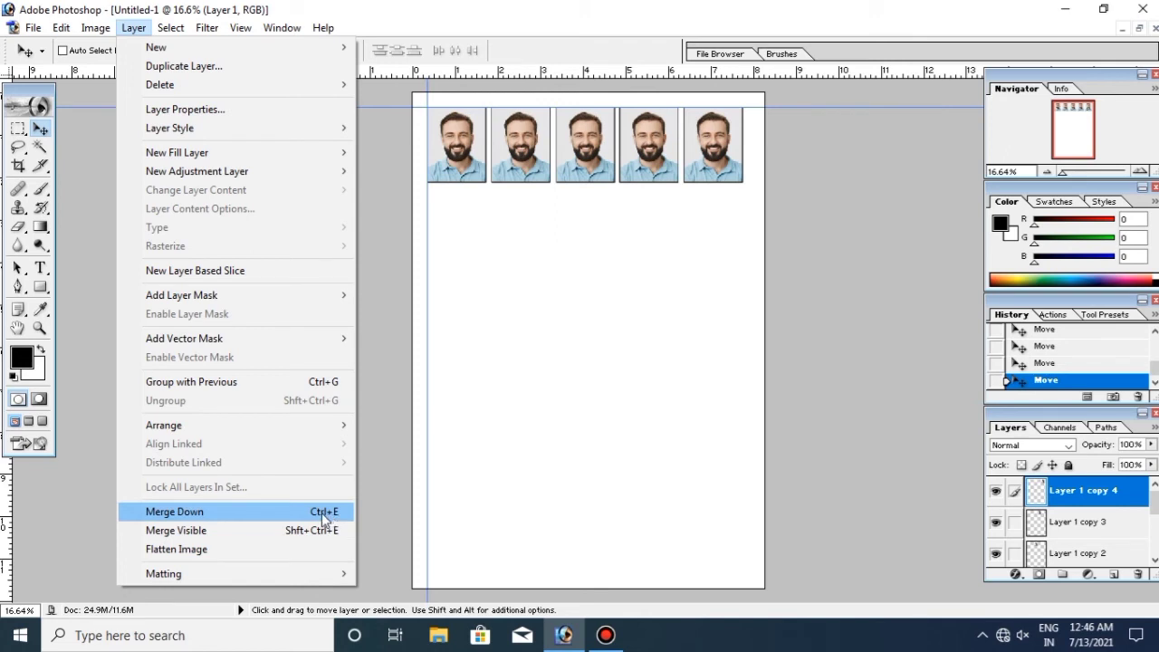
{"action": "left_click", "coordinate": [555, 221]}
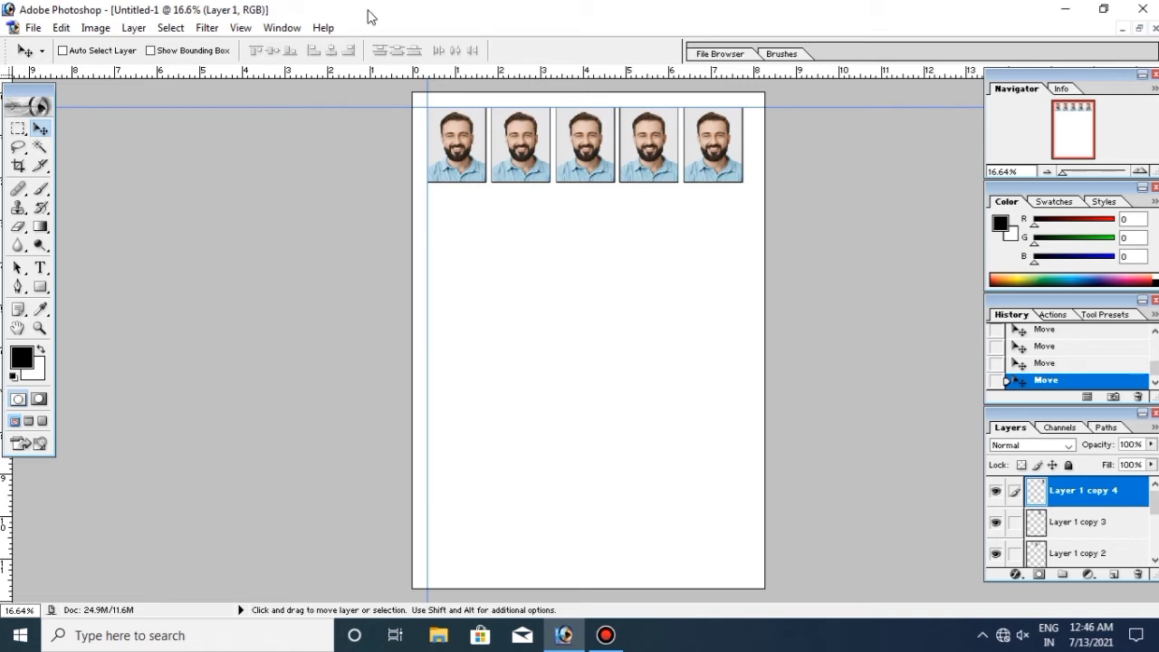
{"action": "key", "text": "ctrl+e"}
{"action": "key", "text": "ctrl+e"}
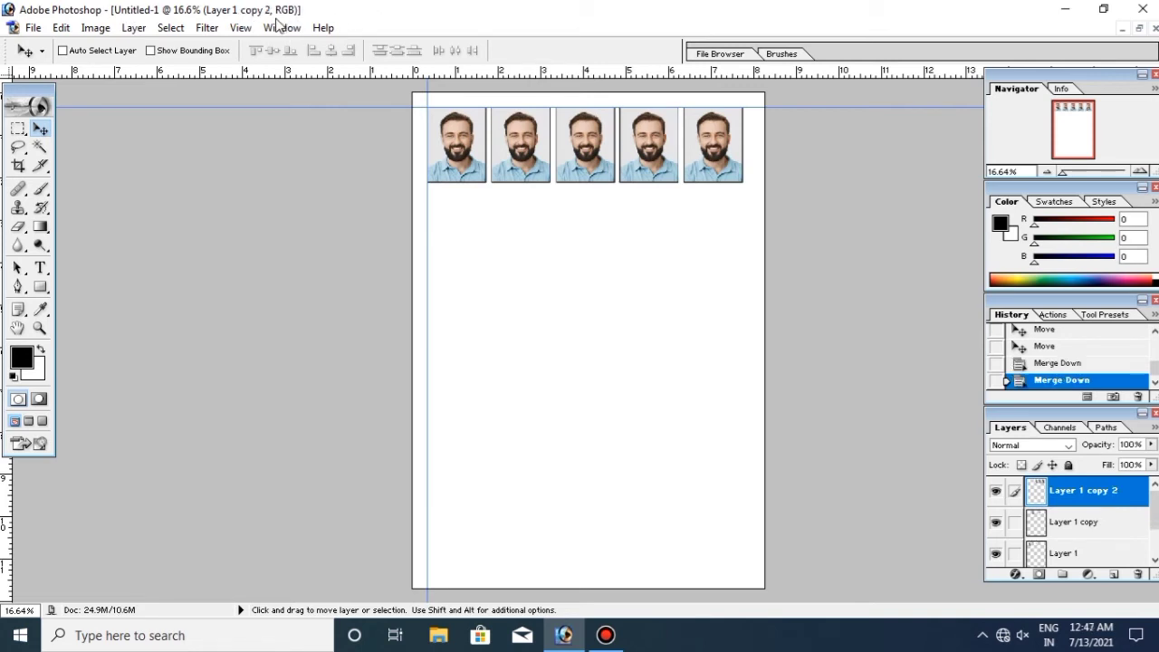
{"action": "key", "text": "ctrl+e"}
{"action": "key", "text": "ctrl+e"}
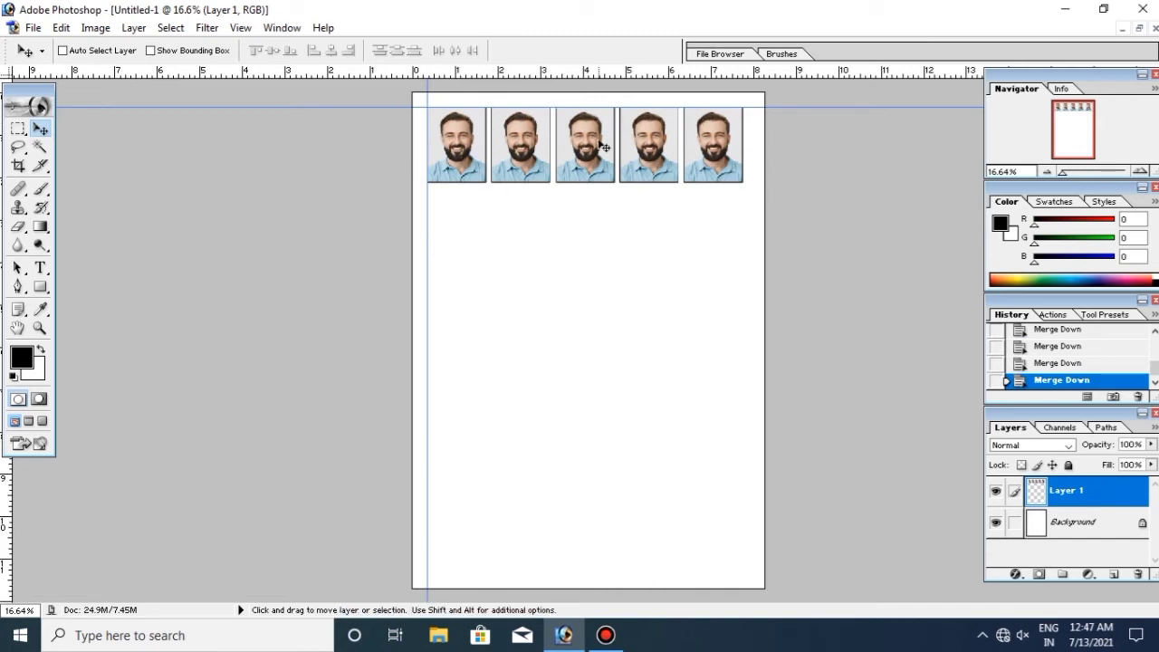
{"action": "key", "text": "alt"}
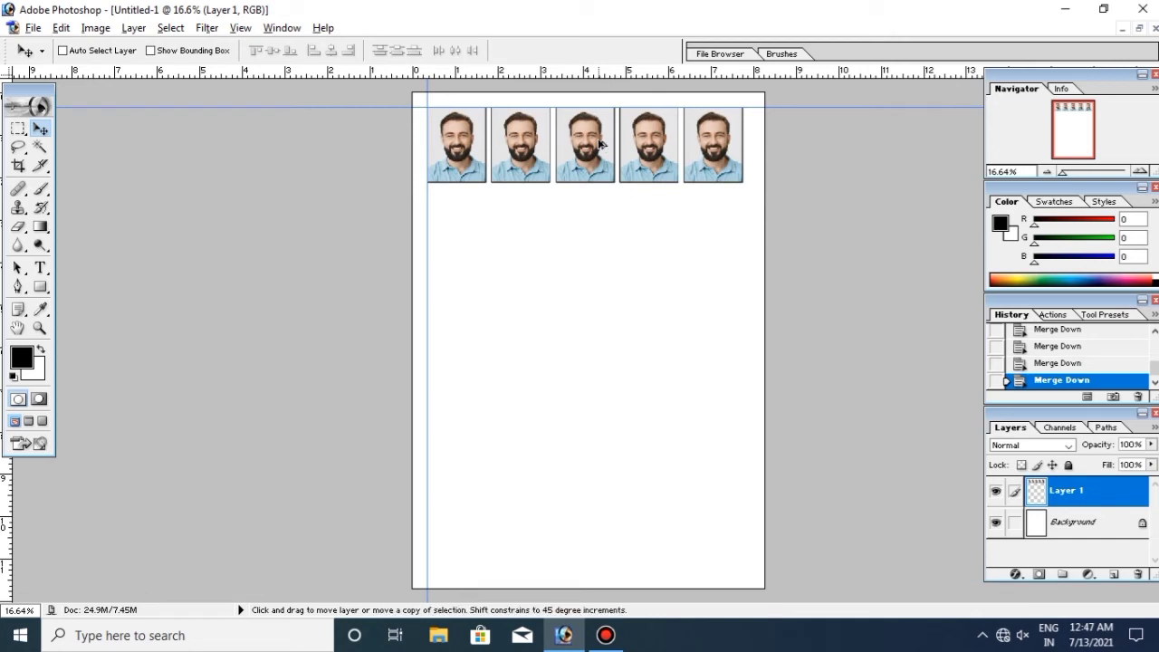
- Alt+Shift-drag the merged five-photo row straight down to build six rows of portraits
{"action": "key", "text": "shift"}
{"action": "left_click_drag", "start_coordinate": [586, 123], "coordinate": [592, 512]}
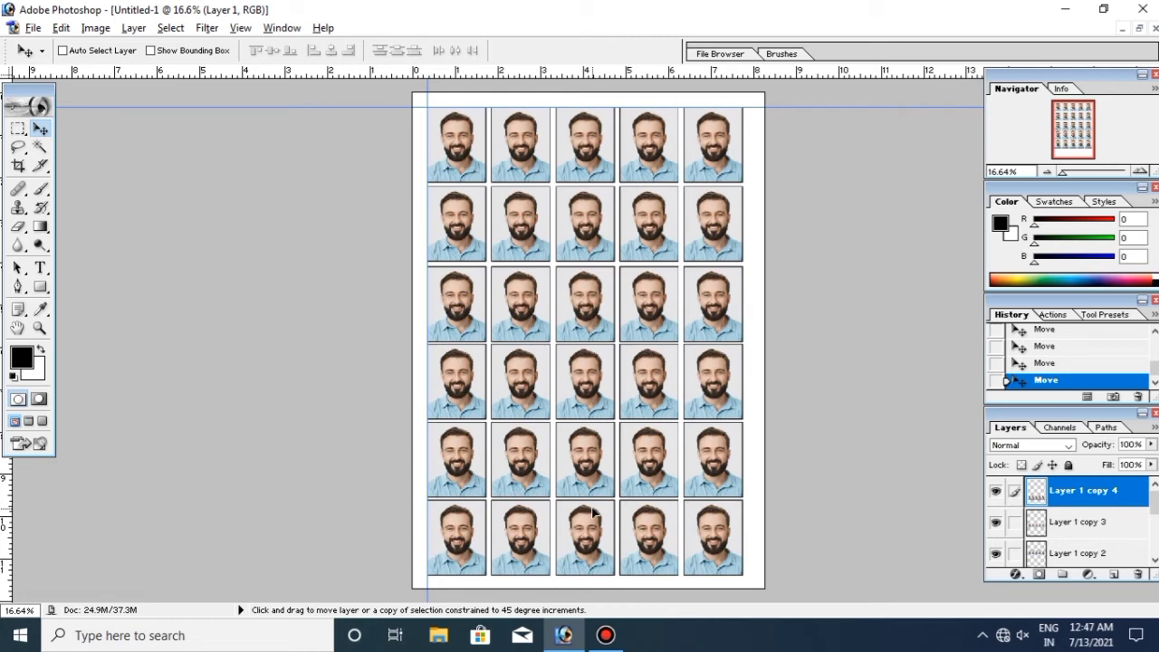
{"action": "left_click_drag", "start_coordinate": [592, 513], "coordinate": [592, 513]}
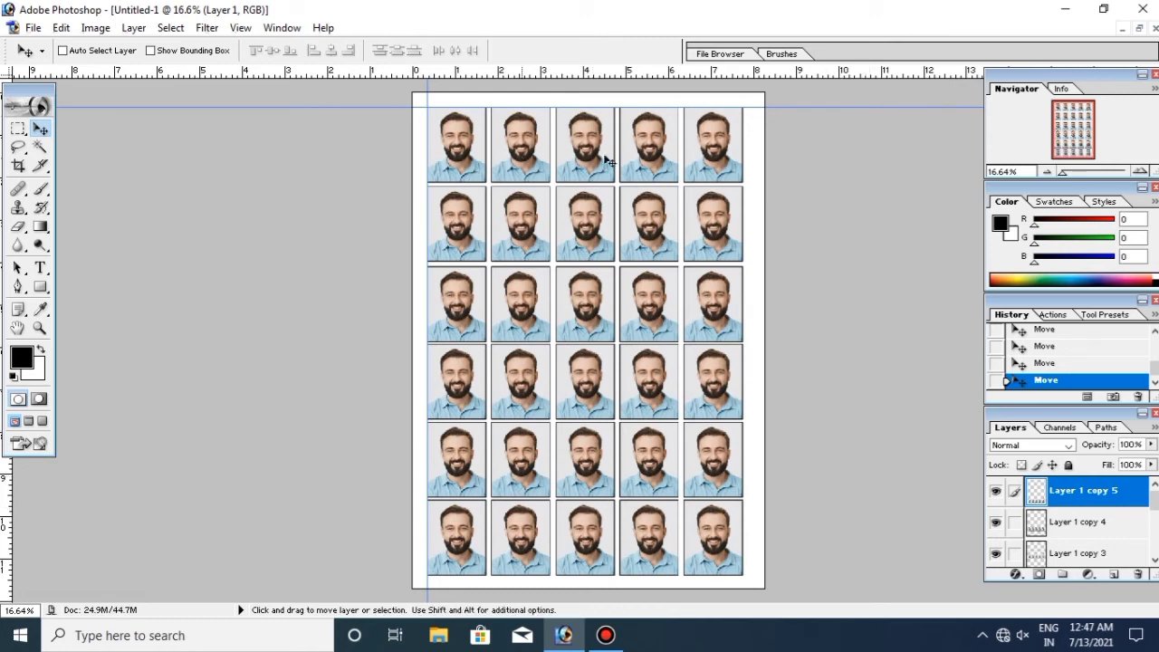
- Drag the horizontal and vertical guides back onto the rulers to delete them
{"action": "left_click_drag", "start_coordinate": [816, 108], "coordinate": [817, 74]}
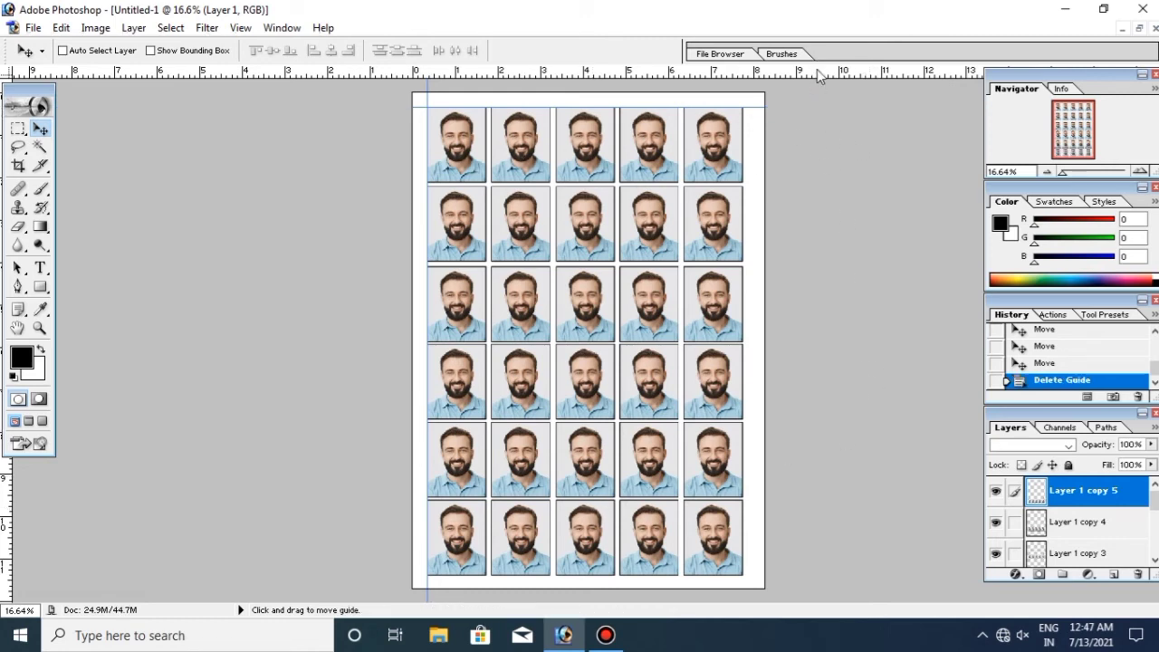
{"action": "left_click_drag", "start_coordinate": [427, 136], "coordinate": [7, 100]}
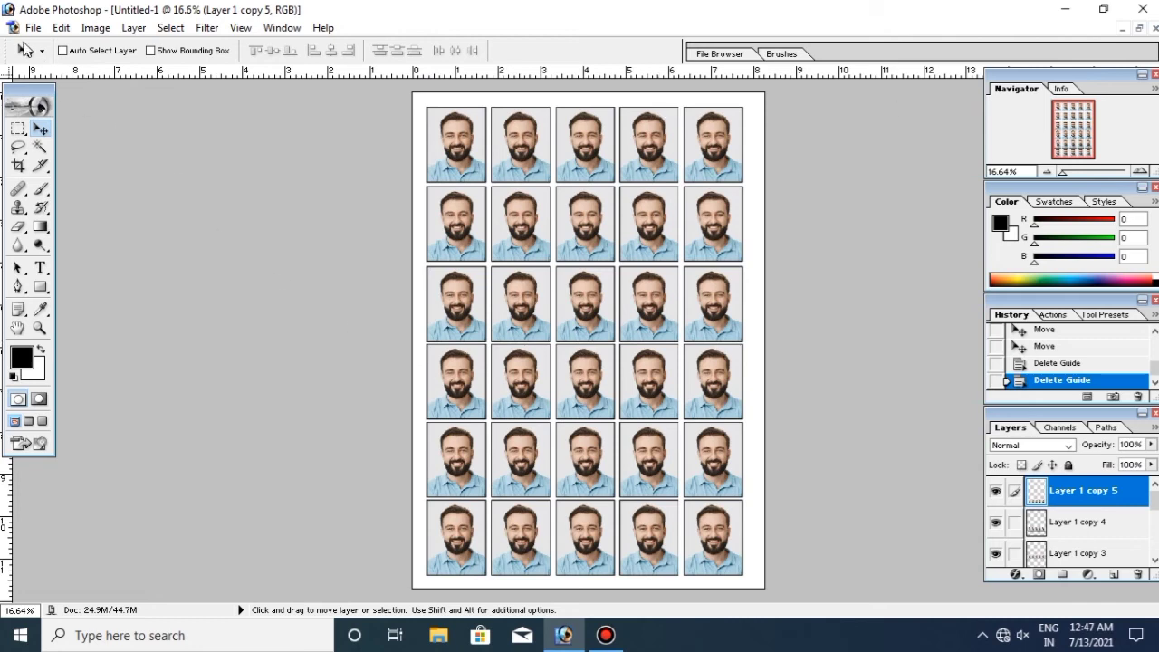
{"action": "left_click", "coordinate": [31, 27]}
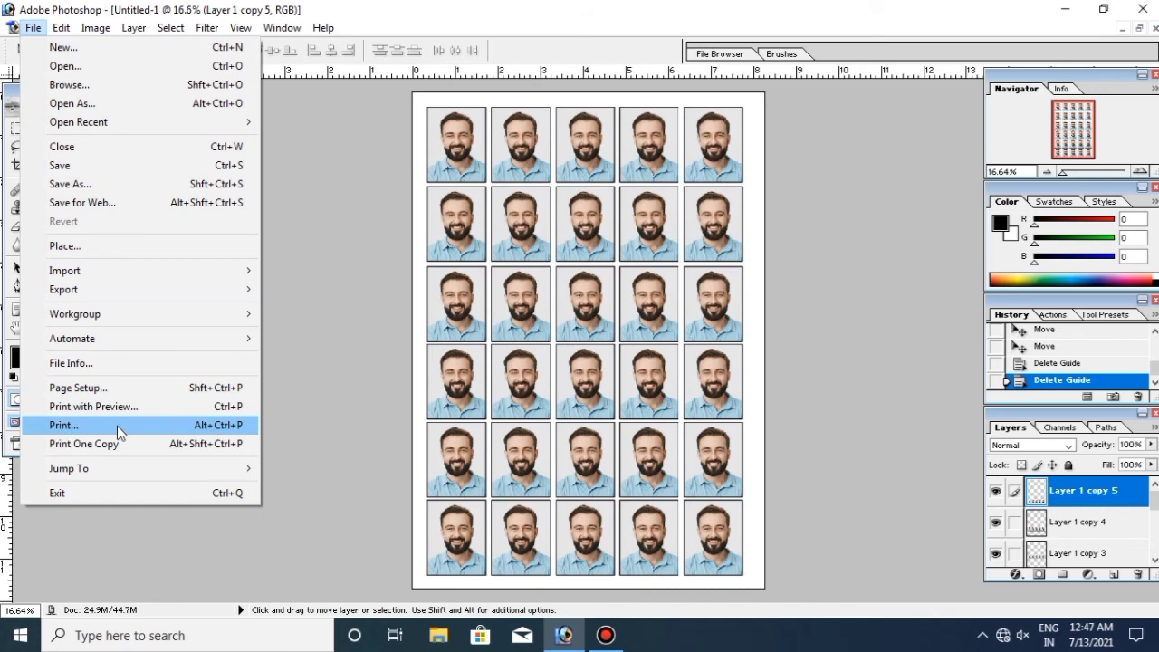
{"action": "left_click", "coordinate": [63, 426]}
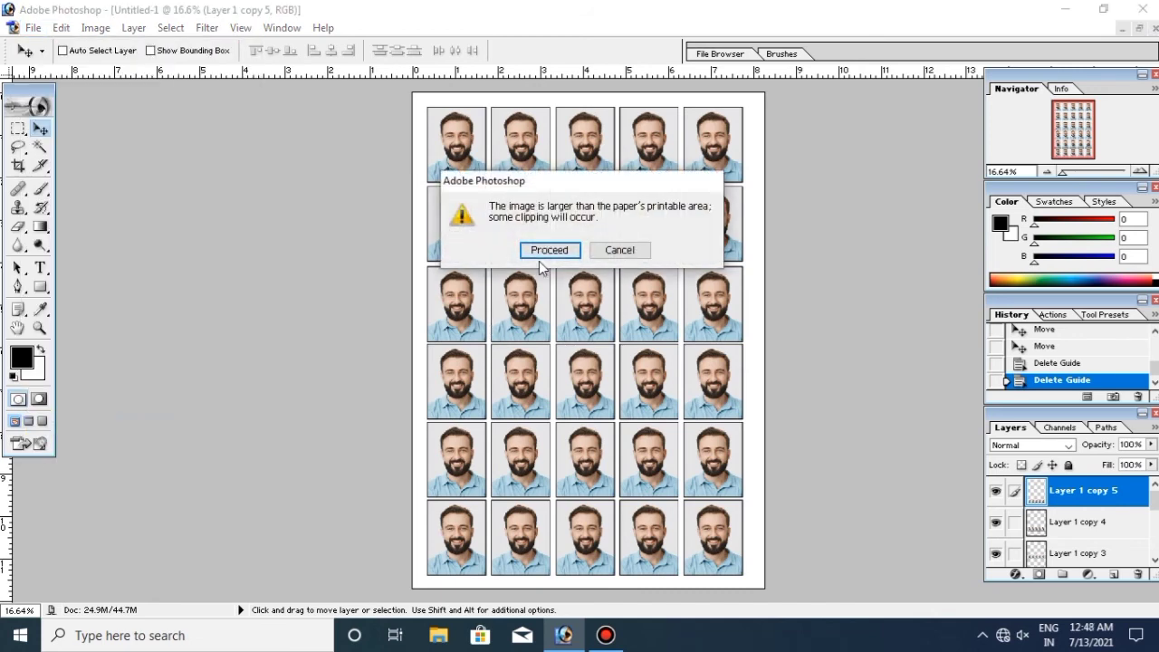
{"action": "left_click", "coordinate": [618, 252]}
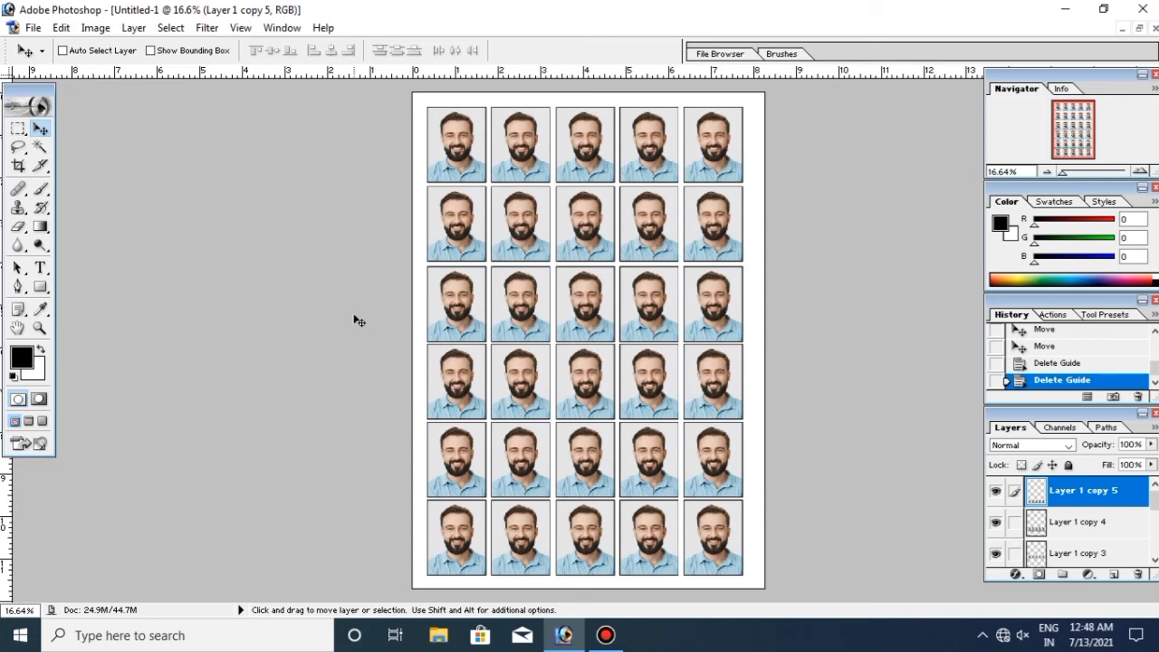
{"action": "left_click", "coordinate": [34, 28]}
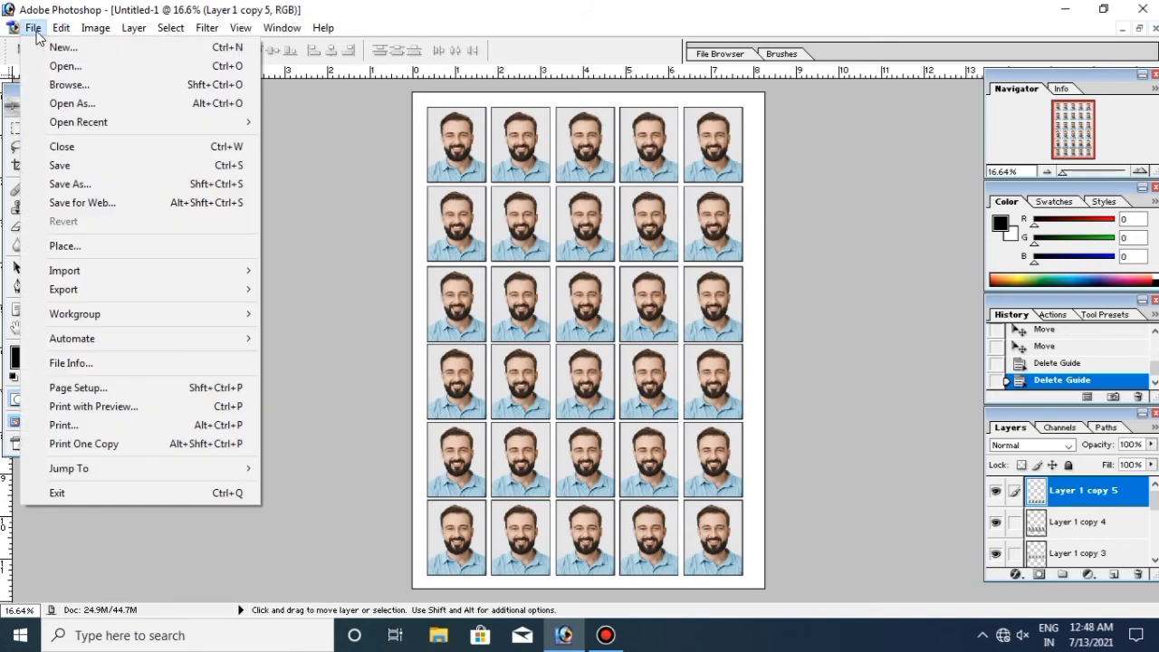
- Set up saving the sheet to the Desktop in JPEG format under the name 'image'
{"action": "left_click", "coordinate": [78, 167]}
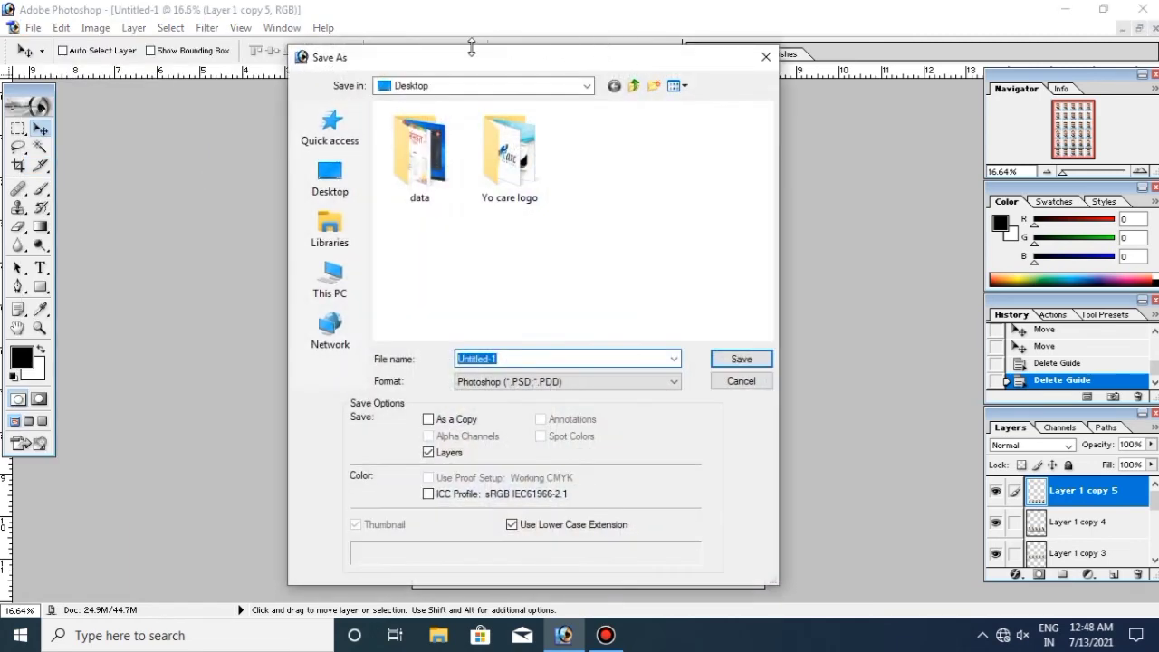
{"action": "left_click", "coordinate": [324, 194]}
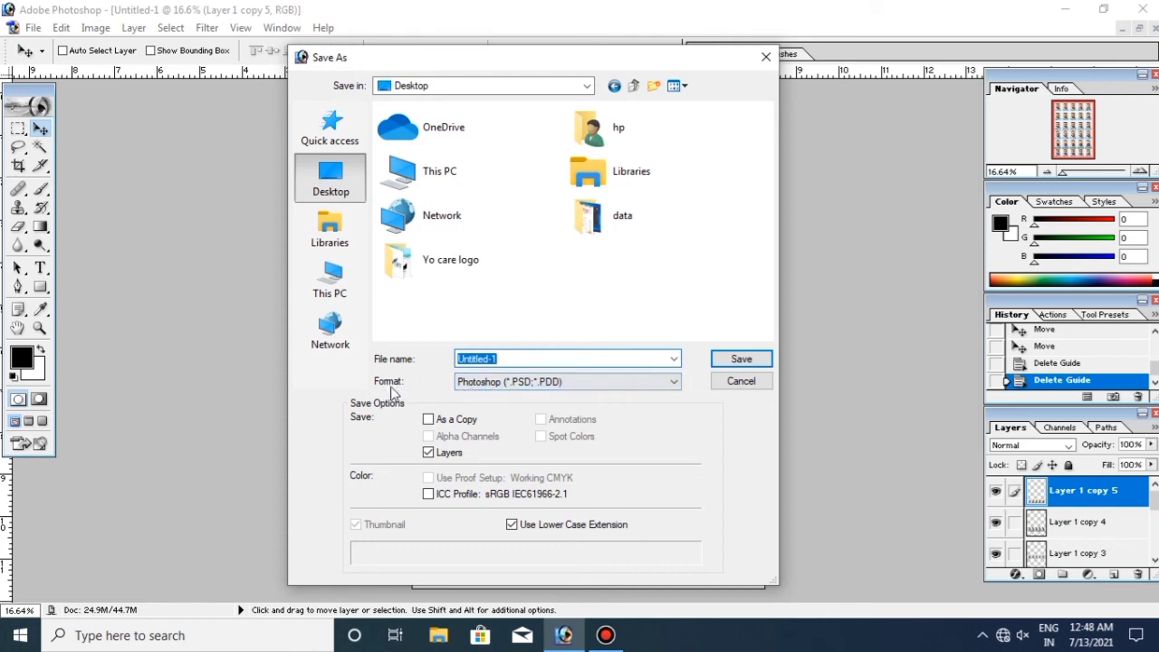
{"action": "left_click", "coordinate": [535, 386]}
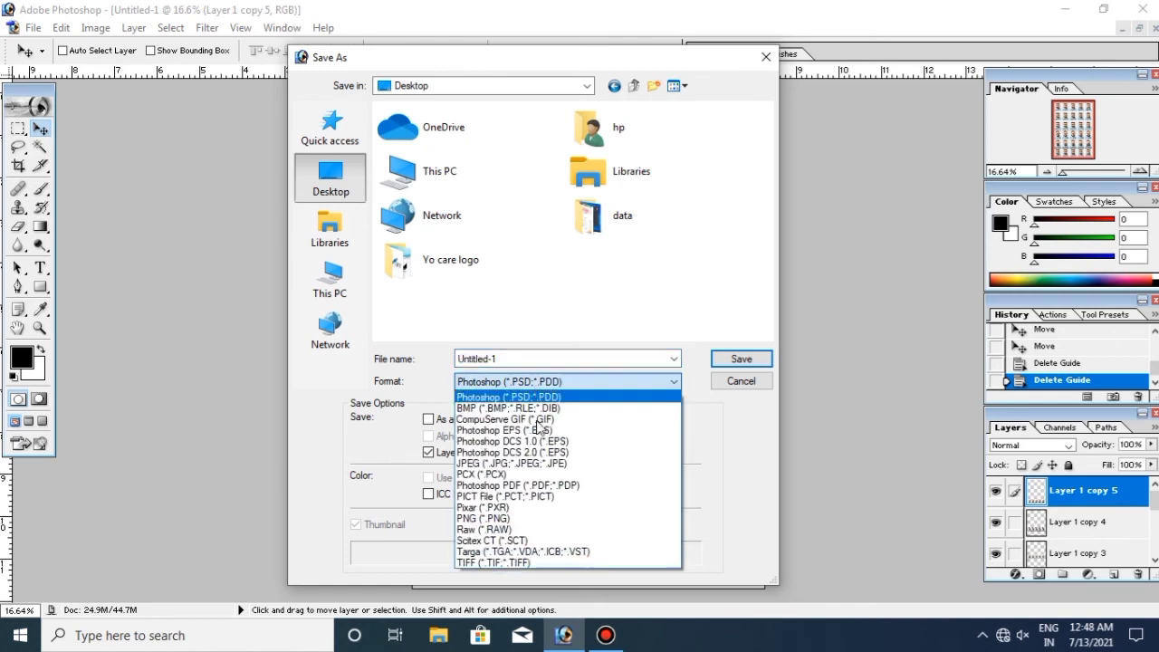
{"action": "left_click", "coordinate": [480, 464]}
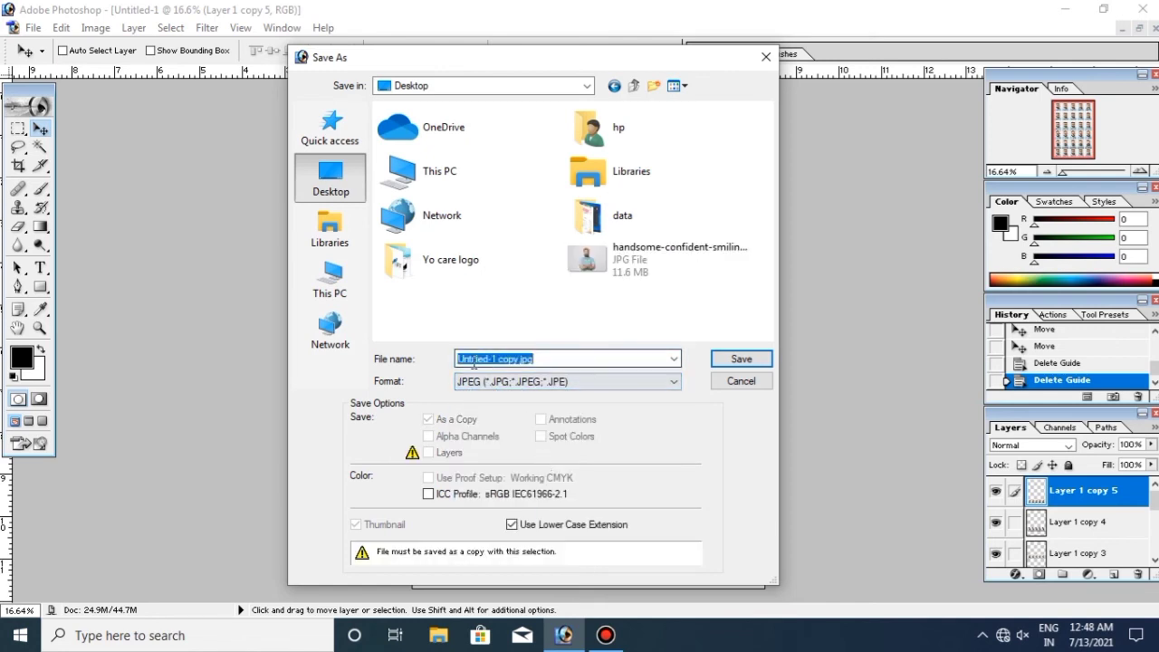
{"action": "type", "text": "i"}
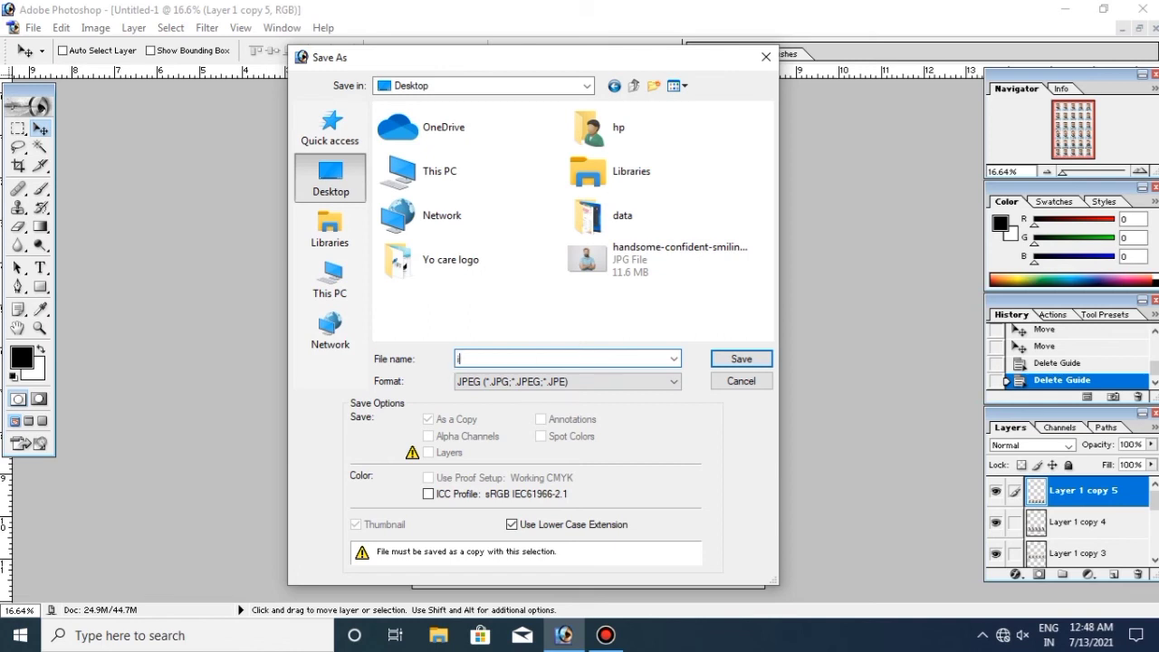
{"action": "type", "text": "mage"}
- Finish saving image as a Maximum-quality JPEG, then minimise Photoshop
{"action": "left_click", "coordinate": [742, 359]}
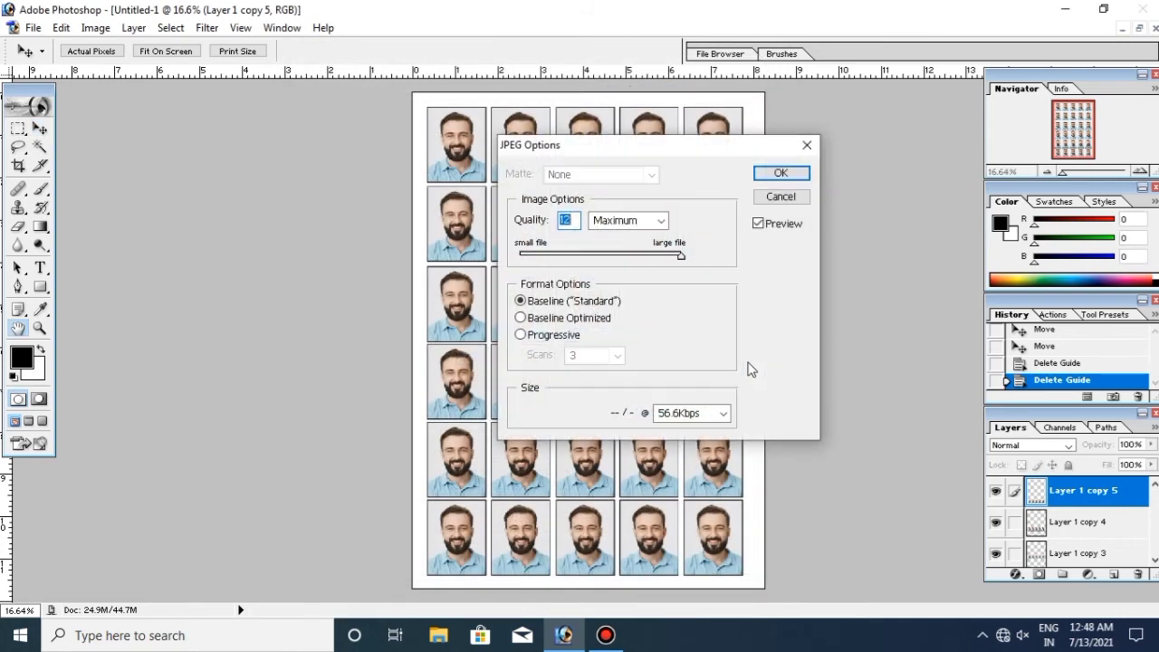
{"action": "left_click_drag", "start_coordinate": [673, 149], "coordinate": [591, 146]}
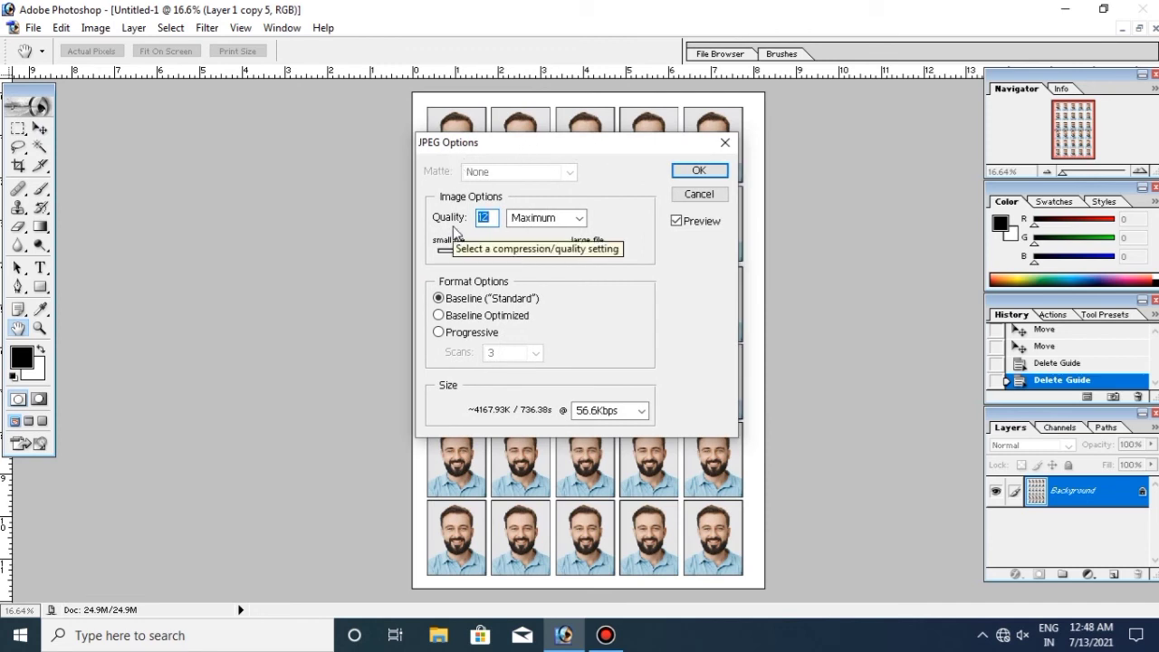
{"action": "left_click", "coordinate": [579, 218]}
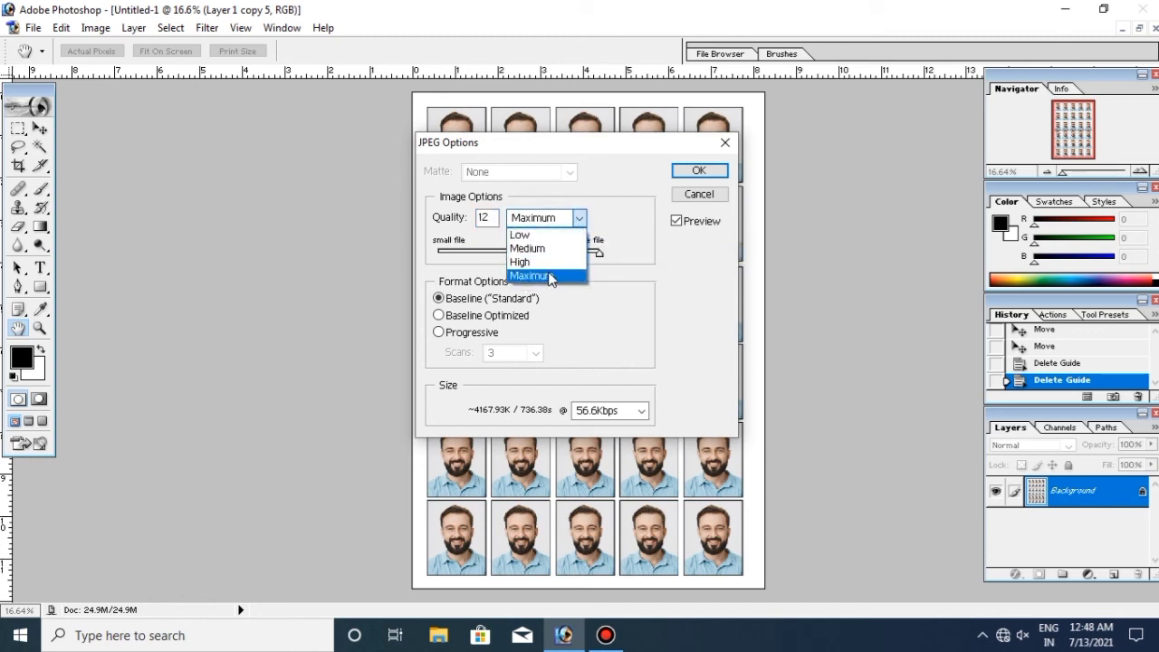
{"action": "left_click", "coordinate": [538, 275]}
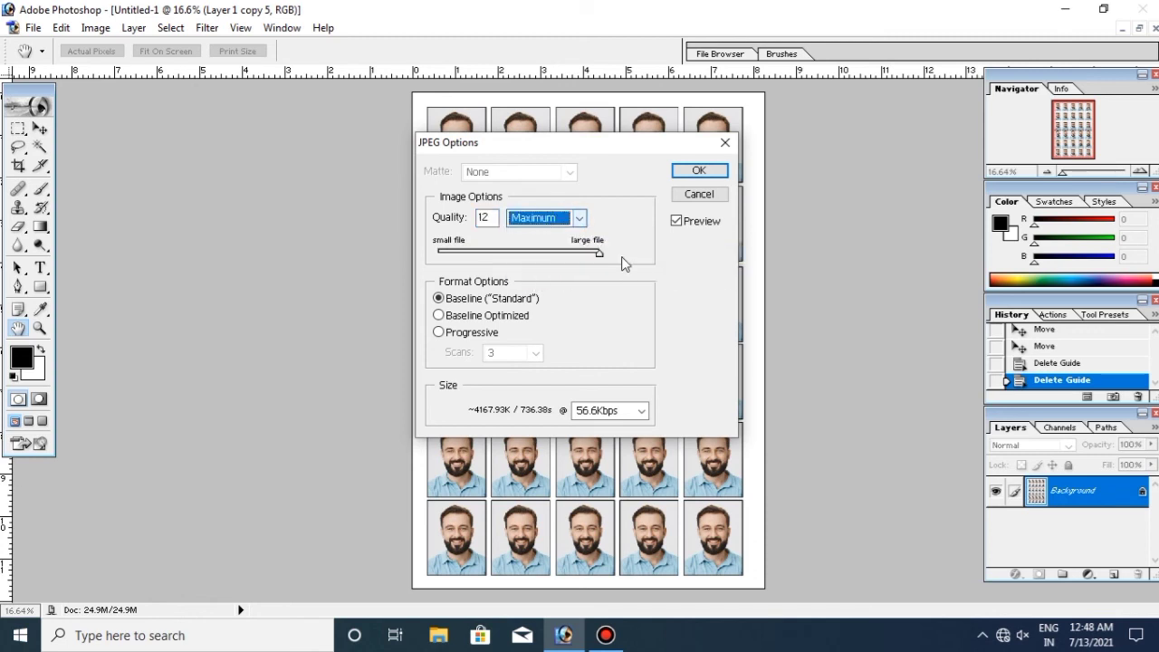
{"action": "left_click", "coordinate": [699, 171]}
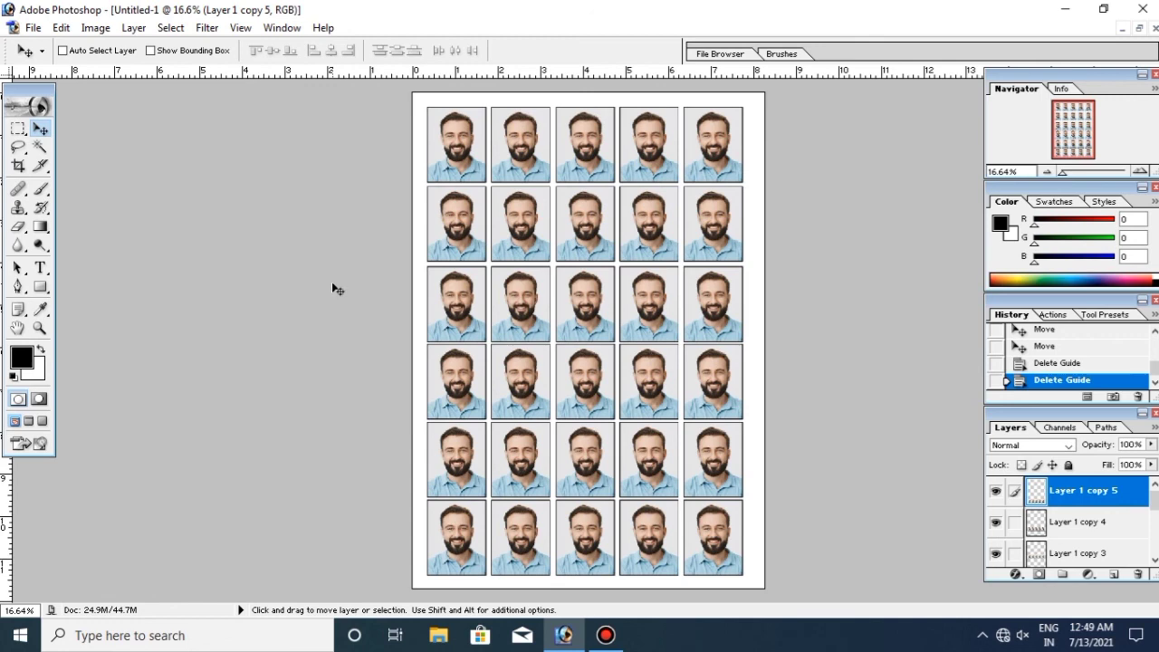
{"action": "left_click", "coordinate": [1066, 10]}
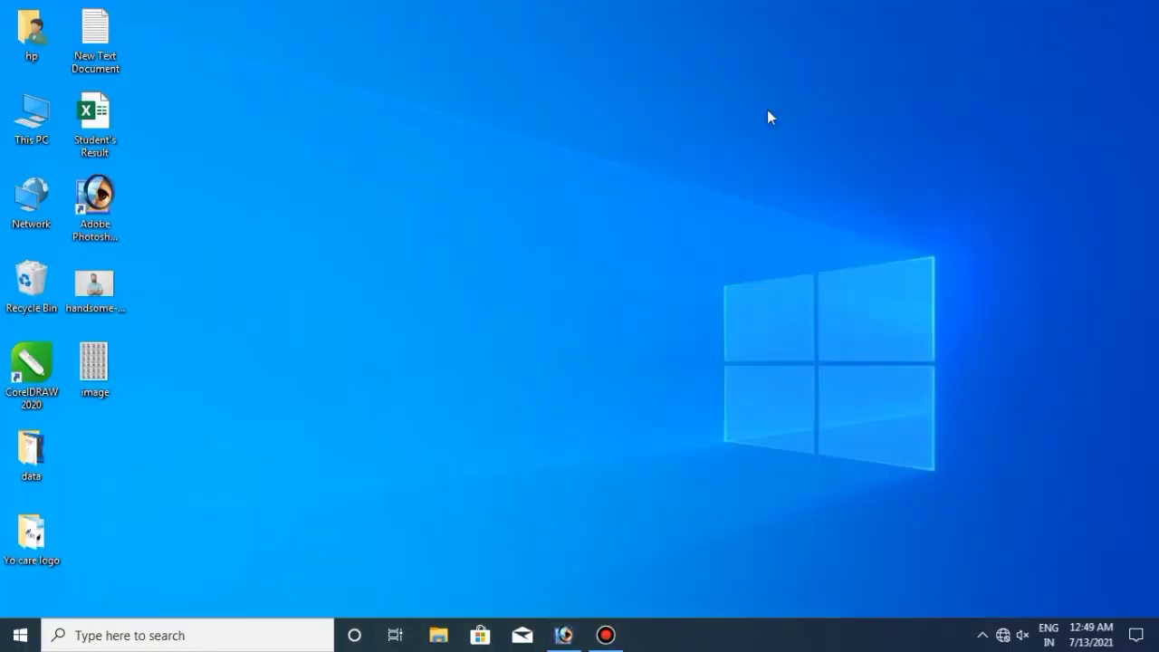
- Open image.jpg from the desktop in Photos and zoom in on the portrait grid
{"action": "double_click", "coordinate": [95, 363]}
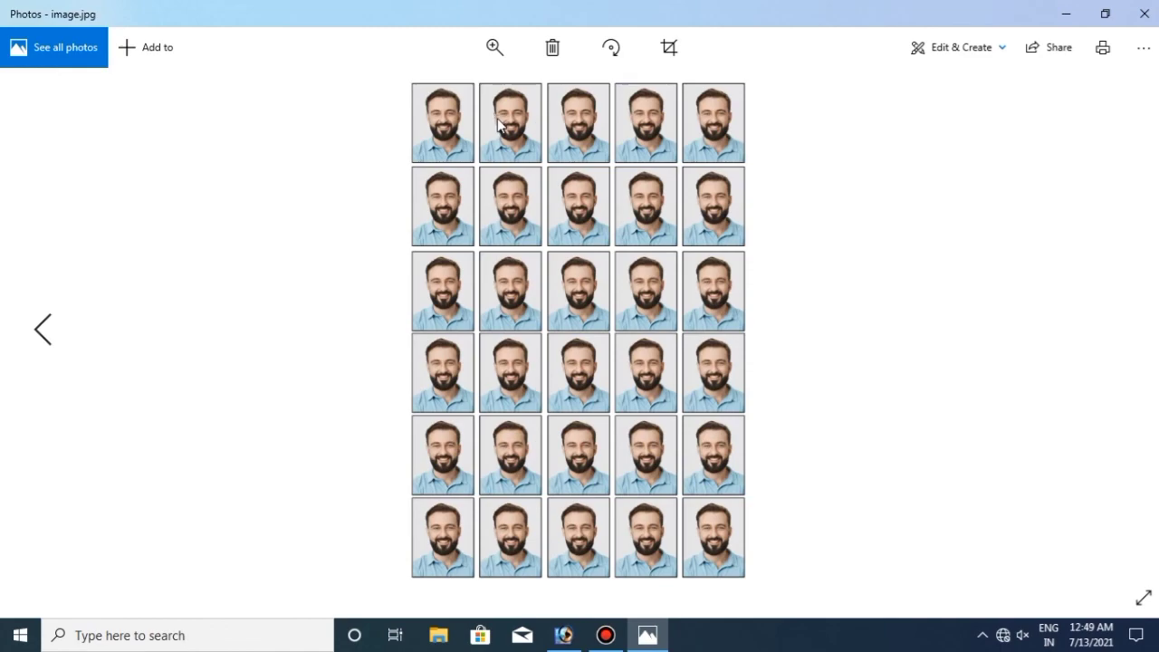
{"action": "scroll", "coordinate": [497, 124], "scroll_direction": "up", "scroll_amount": 1}
{"action": "scroll", "coordinate": [500, 127], "scroll_direction": "up", "scroll_amount": 2}
{"action": "scroll", "coordinate": [507, 134], "scroll_direction": "up", "scroll_amount": 2}
{"action": "scroll", "coordinate": [518, 143], "scroll_direction": "up", "scroll_amount": 2}
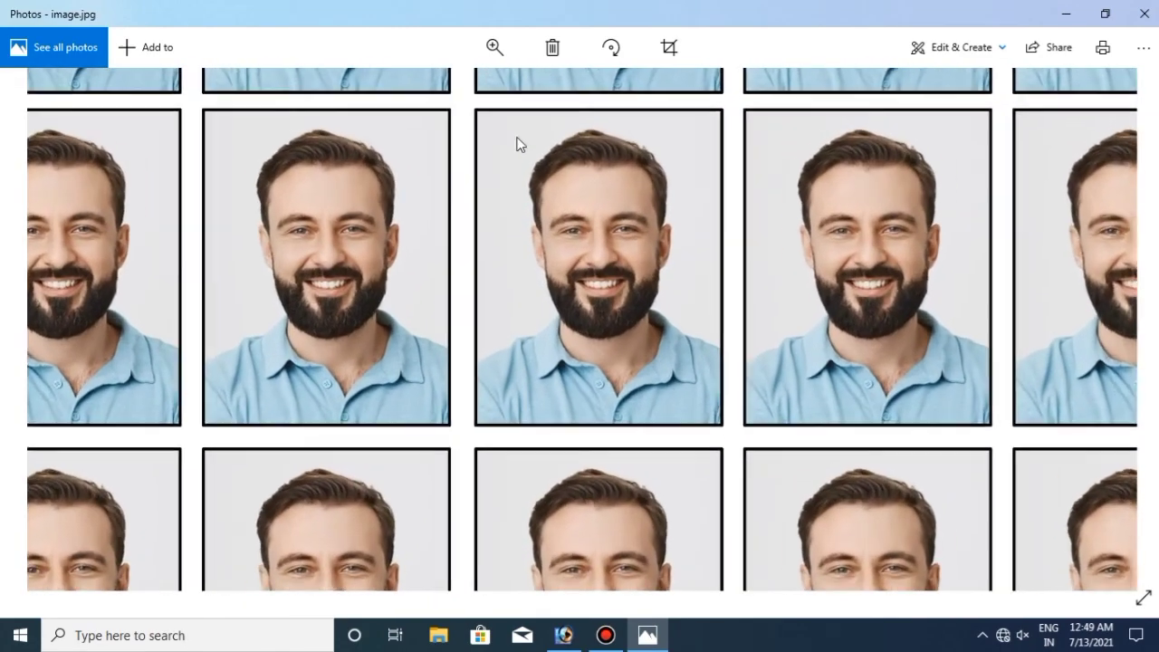
{"action": "scroll", "coordinate": [605, 197], "scroll_direction": "up", "scroll_amount": 2}
{"action": "scroll", "coordinate": [613, 206], "scroll_direction": "up", "scroll_amount": 2}
{"action": "scroll", "coordinate": [614, 208], "scroll_direction": "down", "scroll_amount": 2}
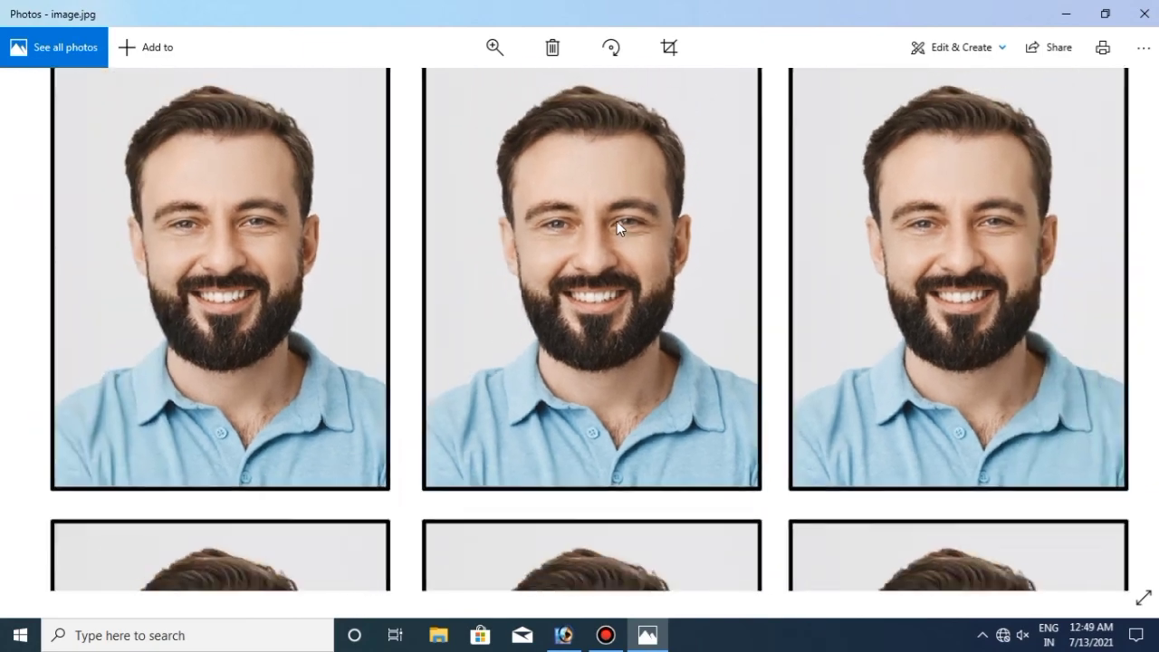
{"action": "scroll", "coordinate": [616, 221], "scroll_direction": "down", "scroll_amount": 2}
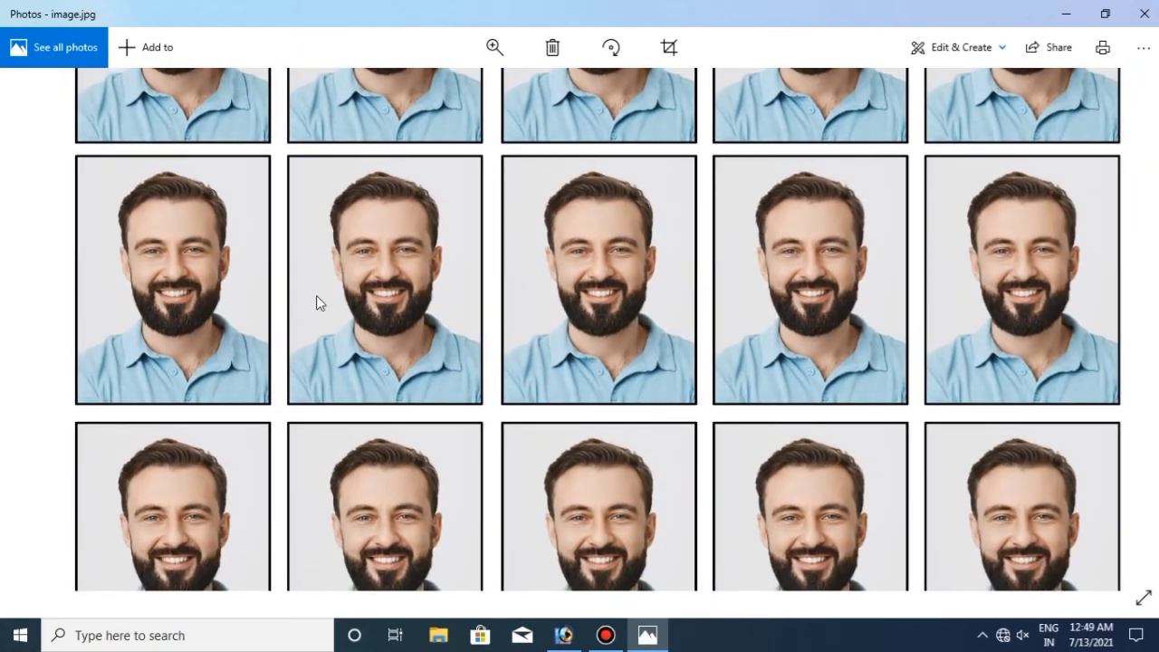
{"action": "scroll", "coordinate": [541, 175], "scroll_direction": "down", "scroll_amount": 2}
{"action": "scroll", "coordinate": [547, 154], "scroll_direction": "down", "scroll_amount": 1}
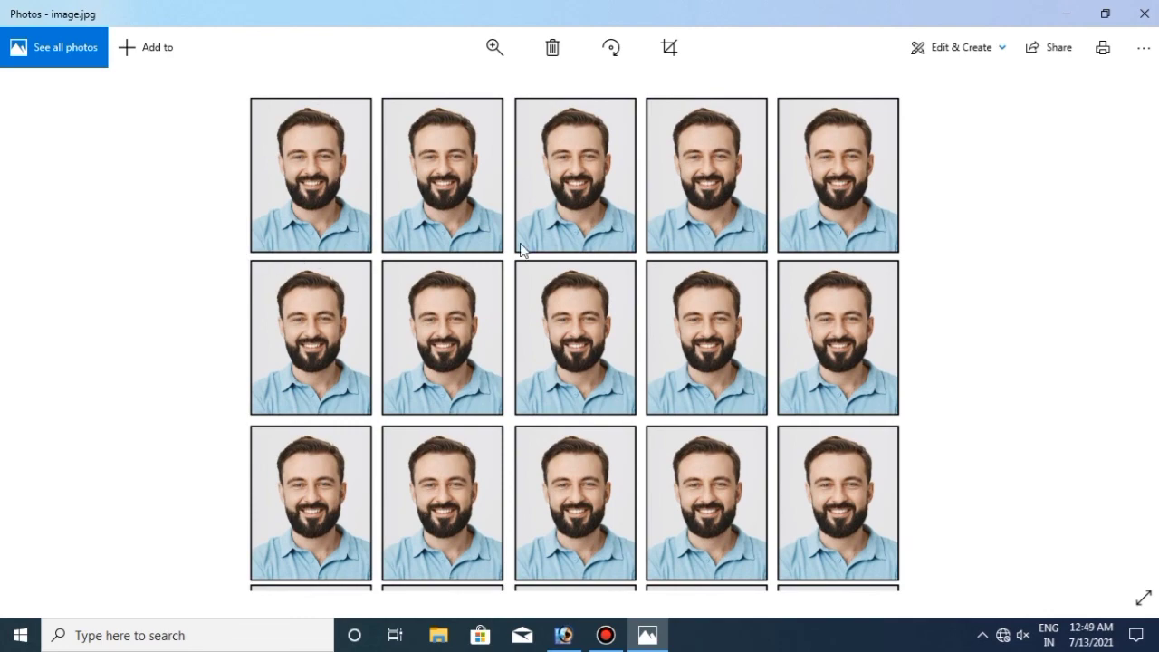
{"action": "scroll", "coordinate": [732, 251], "scroll_direction": "down", "scroll_amount": 1}
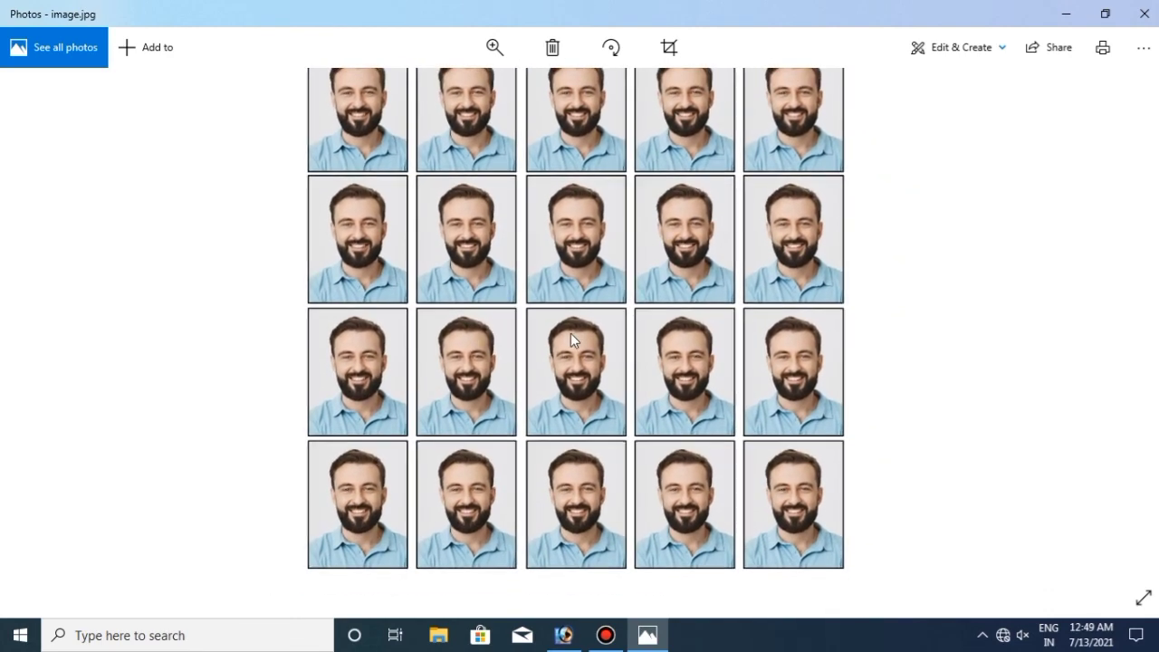
{"action": "scroll", "coordinate": [545, 407], "scroll_direction": "up", "scroll_amount": 2}
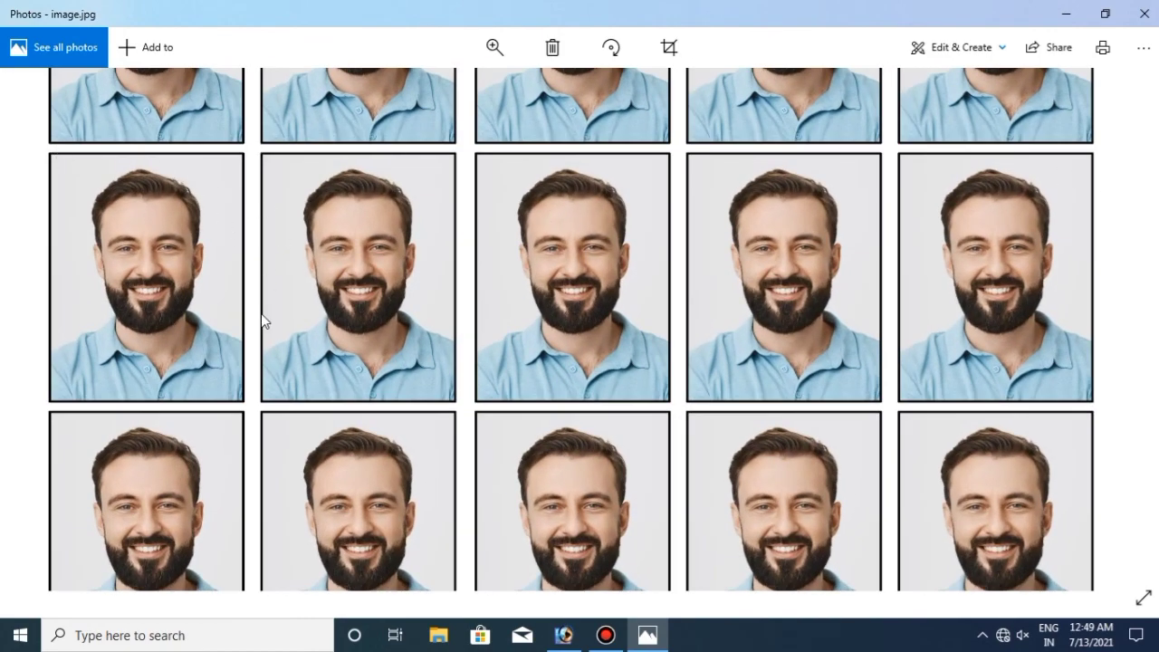
- Pan across the zoomed grid, then zoom back out to view the full 30-photo sheet
{"action": "left_click_drag", "start_coordinate": [743, 181], "coordinate": [652, 252]}
{"action": "scroll", "coordinate": [652, 252], "scroll_direction": "down", "scroll_amount": 2}
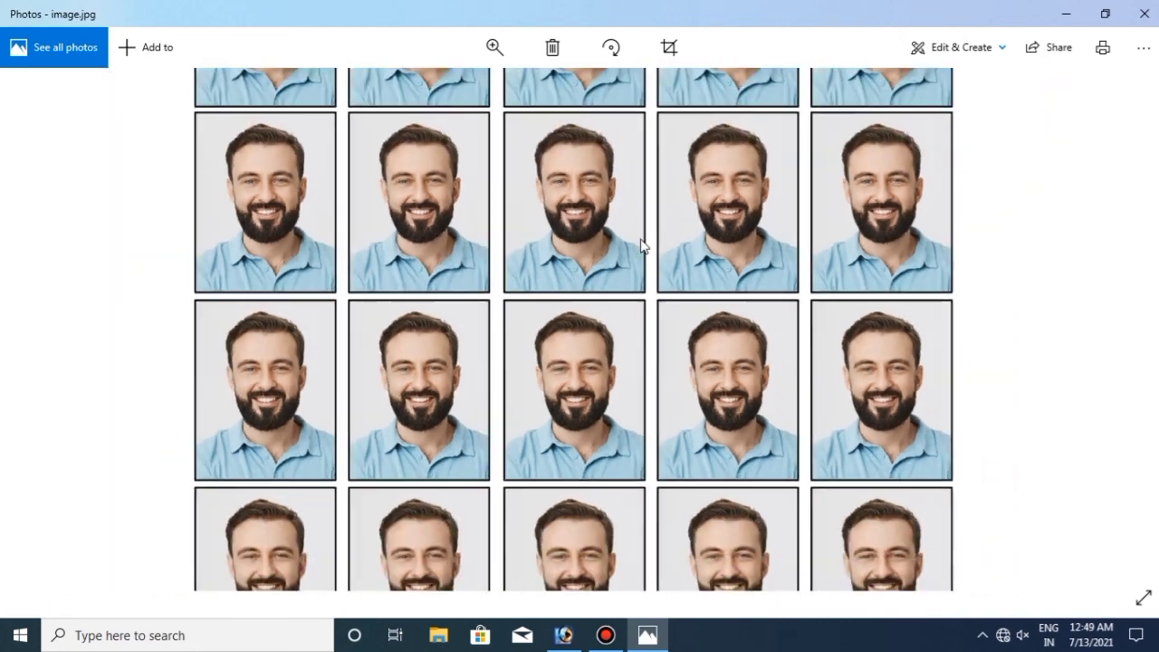
{"action": "scroll", "coordinate": [641, 246], "scroll_direction": "down", "scroll_amount": 1}
{"action": "scroll", "coordinate": [641, 245], "scroll_direction": "down", "scroll_amount": 1}
{"action": "scroll", "coordinate": [625, 252], "scroll_direction": "down", "scroll_amount": 1}
{"action": "scroll", "coordinate": [623, 252], "scroll_direction": "down", "scroll_amount": 1}
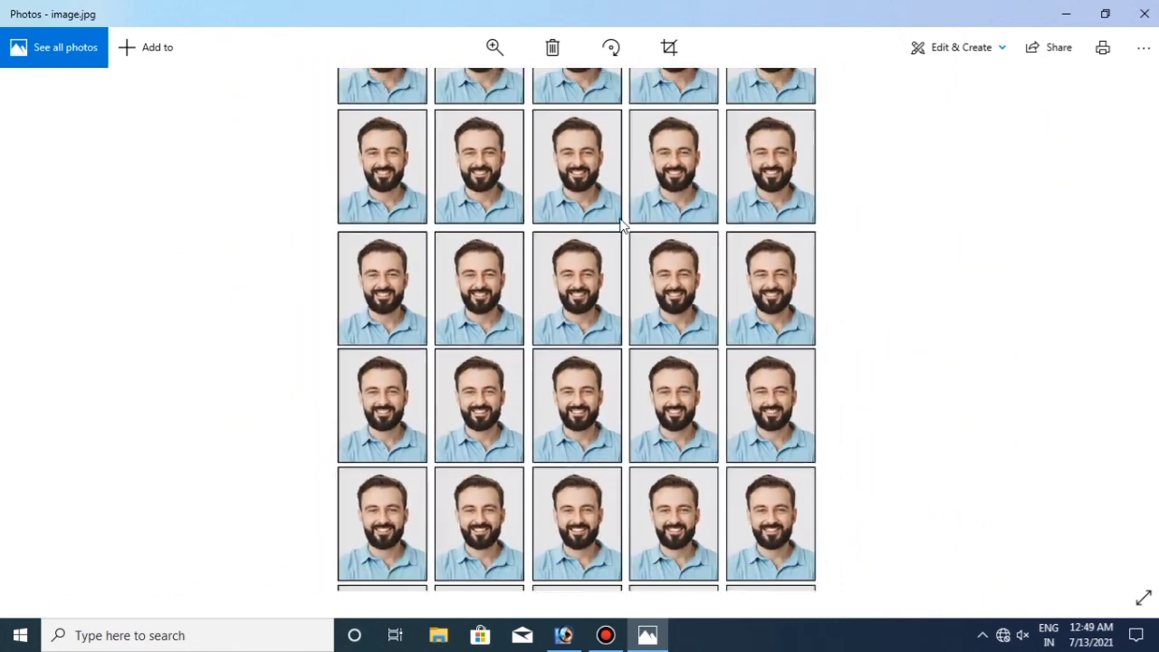
{"action": "scroll", "coordinate": [620, 222], "scroll_direction": "down", "scroll_amount": 1}
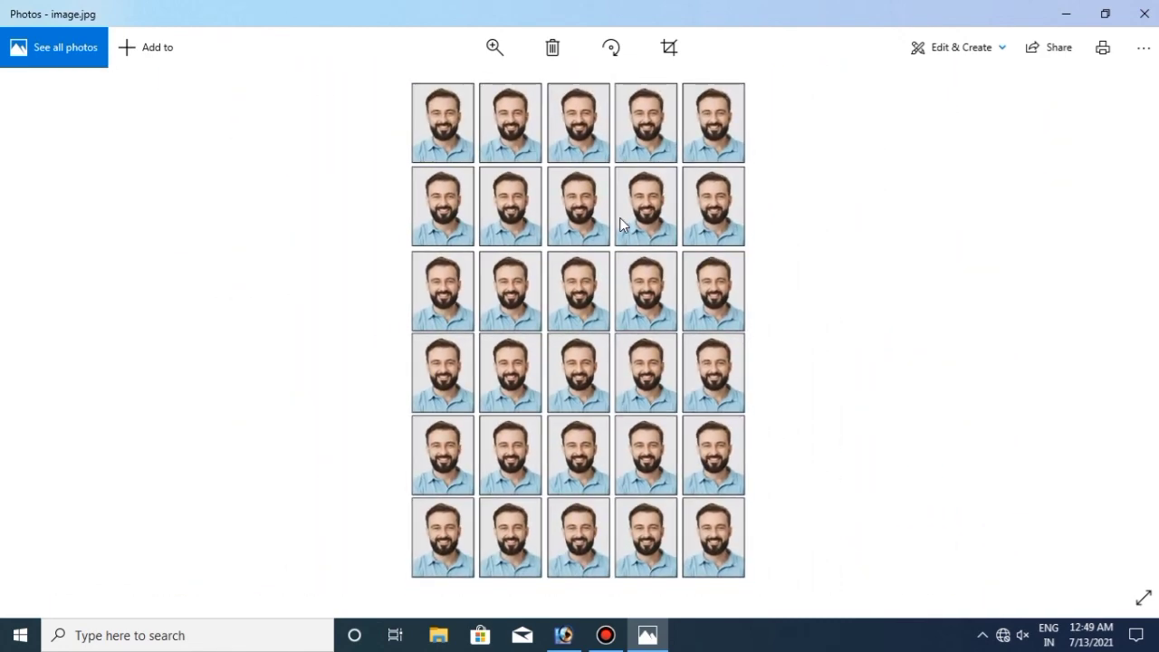